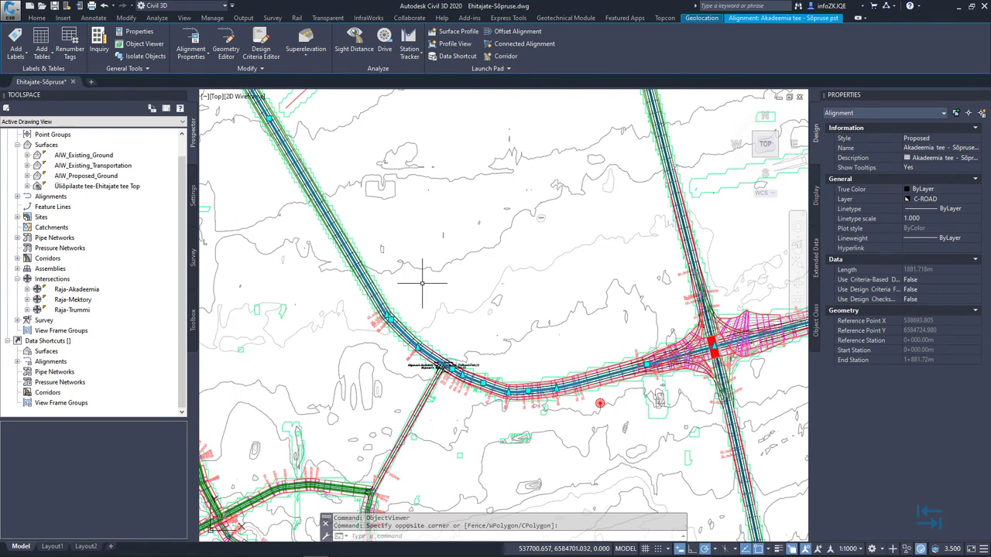
# Step: Clear the alignment selection and inspect the properties of the Akadeemia tee - Sõpruse pst corridor just northwest of its bend
pyautogui.moveTo(422, 283)
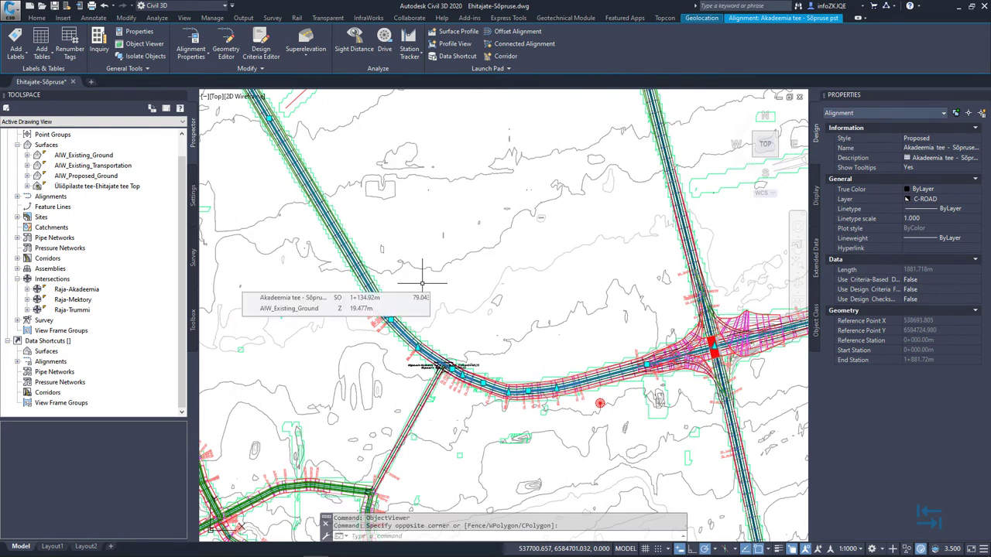
pyautogui.press('Escape')
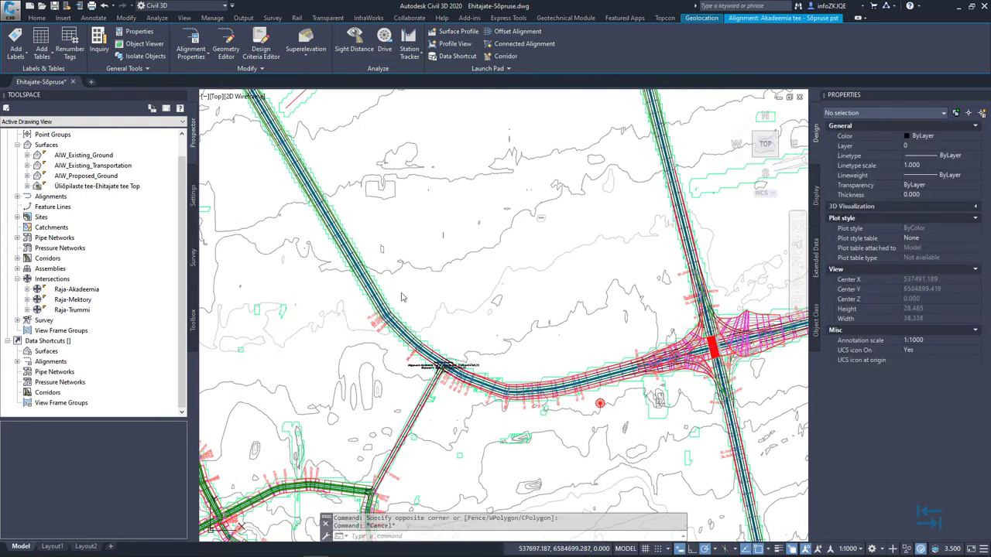
pyautogui.scroll(5, 414, 287)
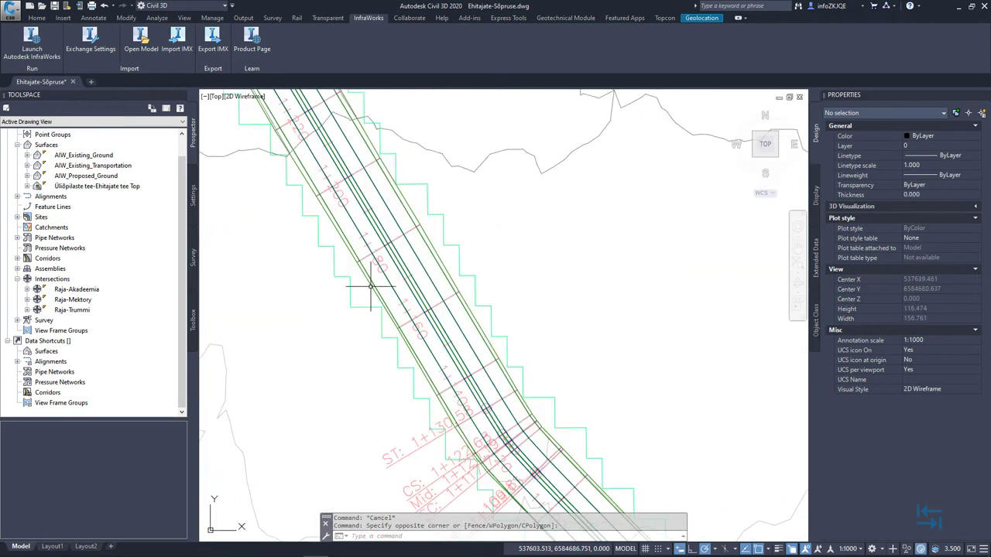
pyautogui.click(386, 278)
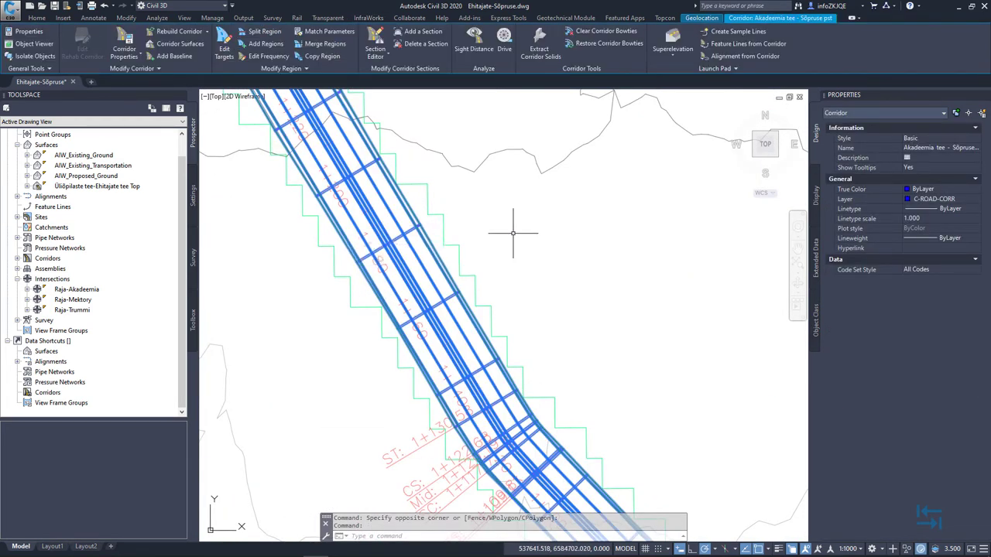
pyautogui.press('Escape')
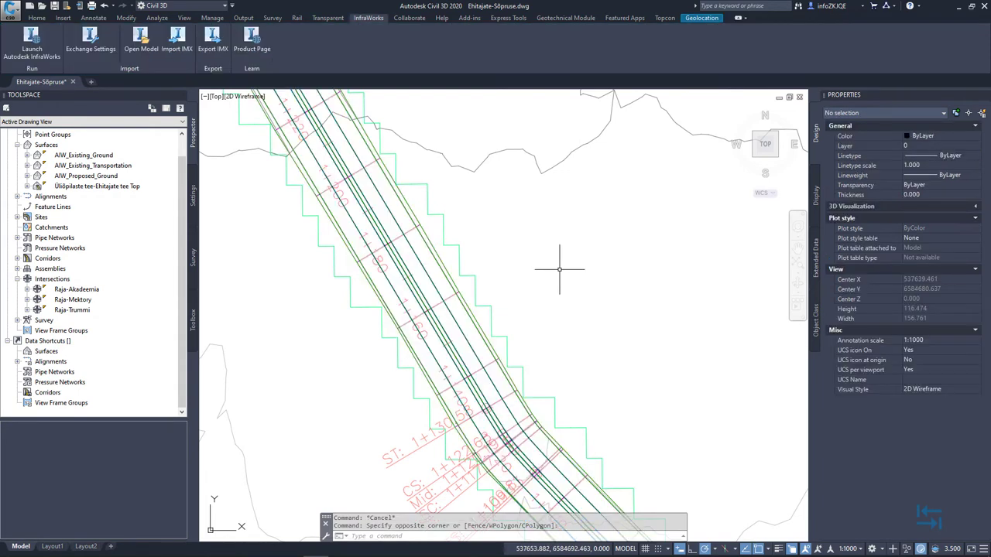
# Step: Examine the corridor network around the bend and roundabout, and locate the assemblies drawn below the site plan
pyautogui.scroll(-3, 560, 270)
pyautogui.moveTo(572, 266); pyautogui.dragTo(425, 243, button='middle')
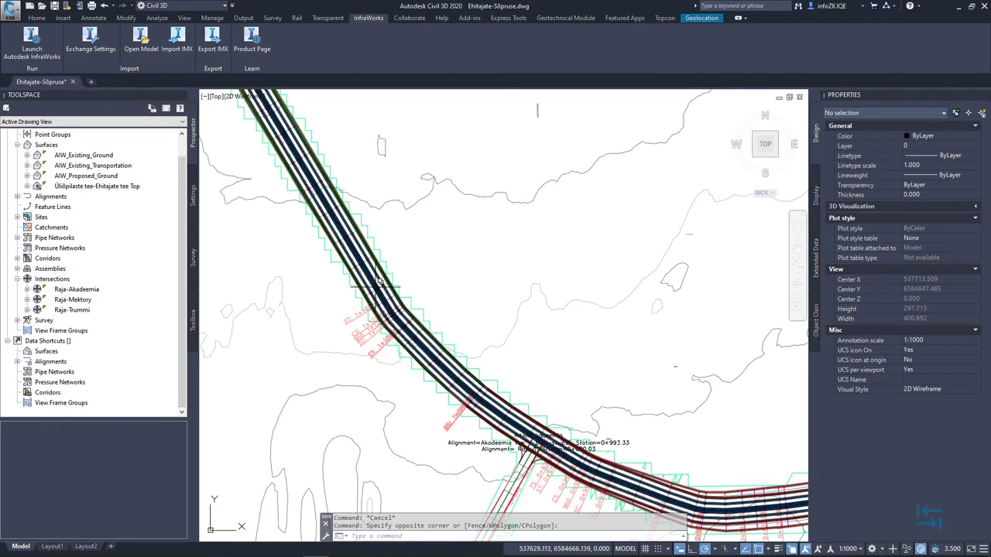
pyautogui.scroll(-4, 445, 253)
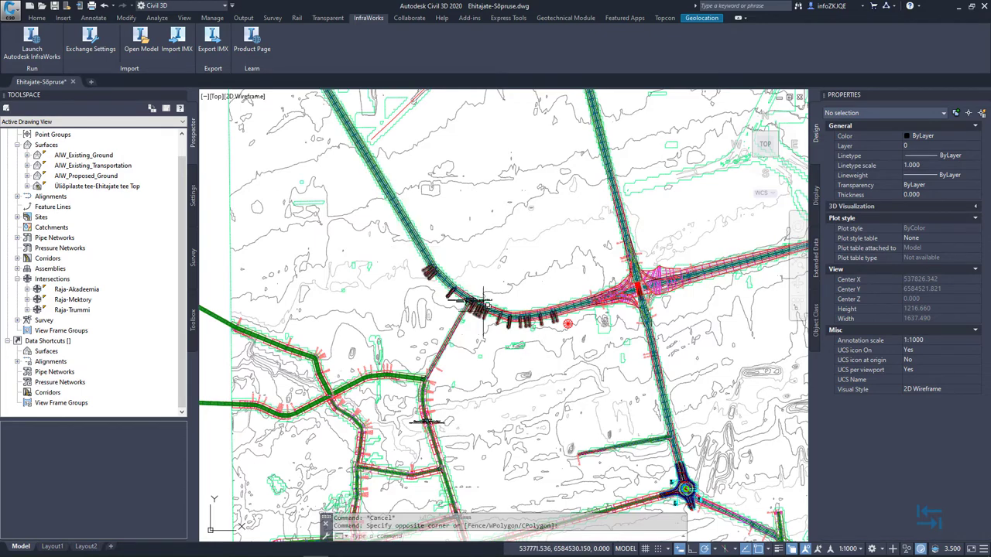
pyautogui.moveTo(529, 371)
pyautogui.mouseDown(button='middle')
pyautogui.moveTo(472, 332)
pyautogui.moveTo(422, 226)
pyautogui.moveTo(401, 209)
pyautogui.mouseUp(button='middle')
pyautogui.scroll(-2, 371, 251)
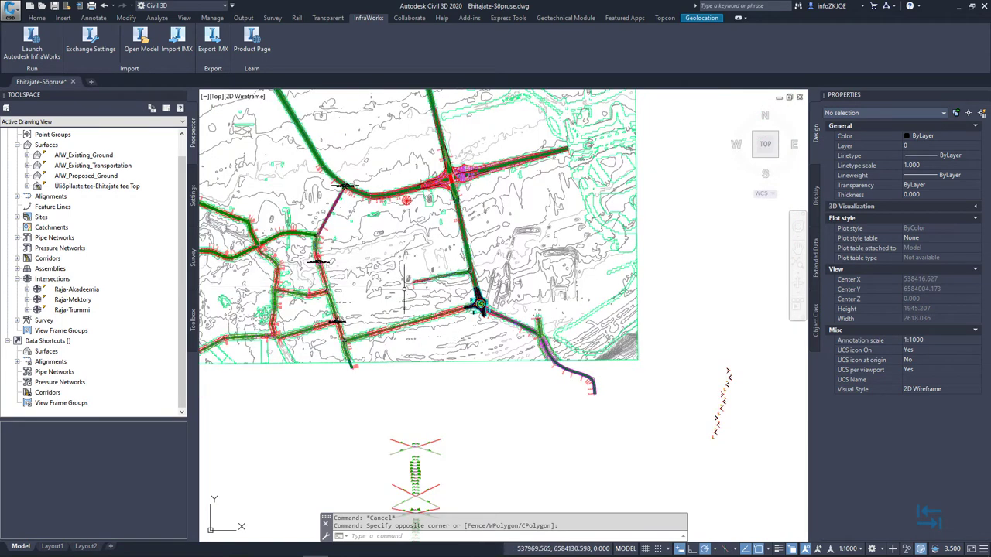
pyautogui.moveTo(433, 277)
pyautogui.mouseDown(button='middle')
pyautogui.moveTo(470, 242)
pyautogui.moveTo(479, 246)
pyautogui.moveTo(480, 170)
pyautogui.mouseUp(button='middle')
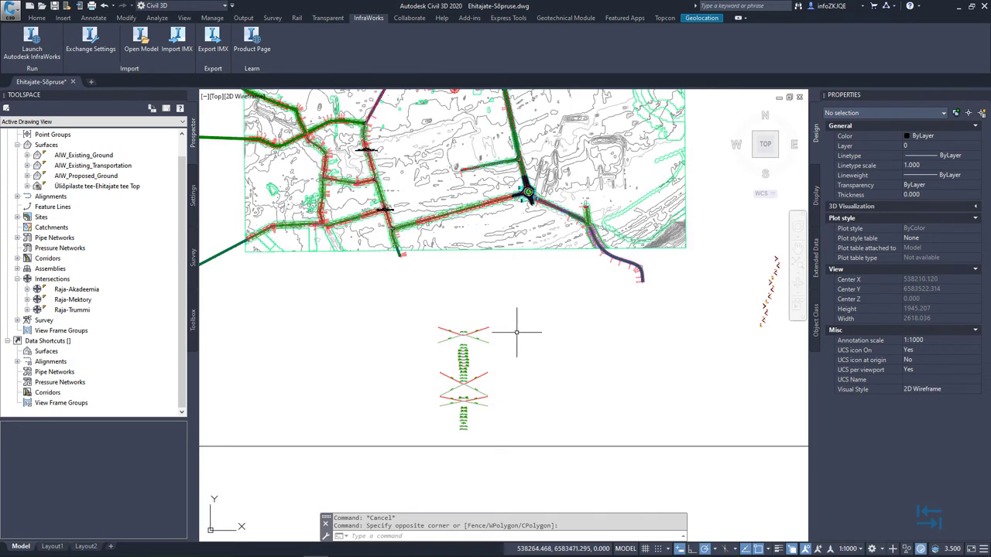
pyautogui.moveTo(504, 361); pyautogui.dragTo(529, 292, button='middle')
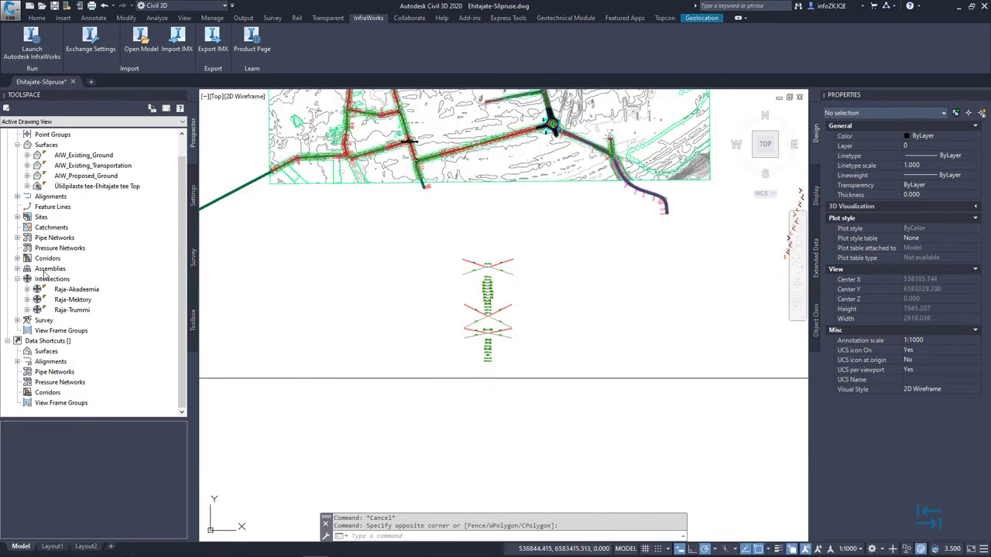
pyautogui.moveTo(604, 194); pyautogui.dragTo(602, 188, button='middle')
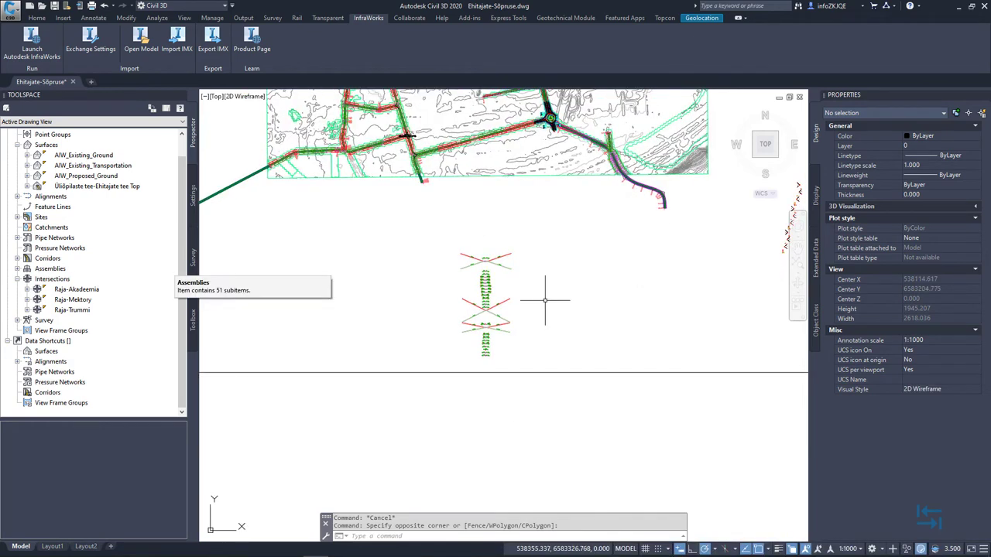
# Step: Inspect the properties of the lowest assembly in the column of assemblies, then clear the selection
pyautogui.scroll(10, 492, 338)
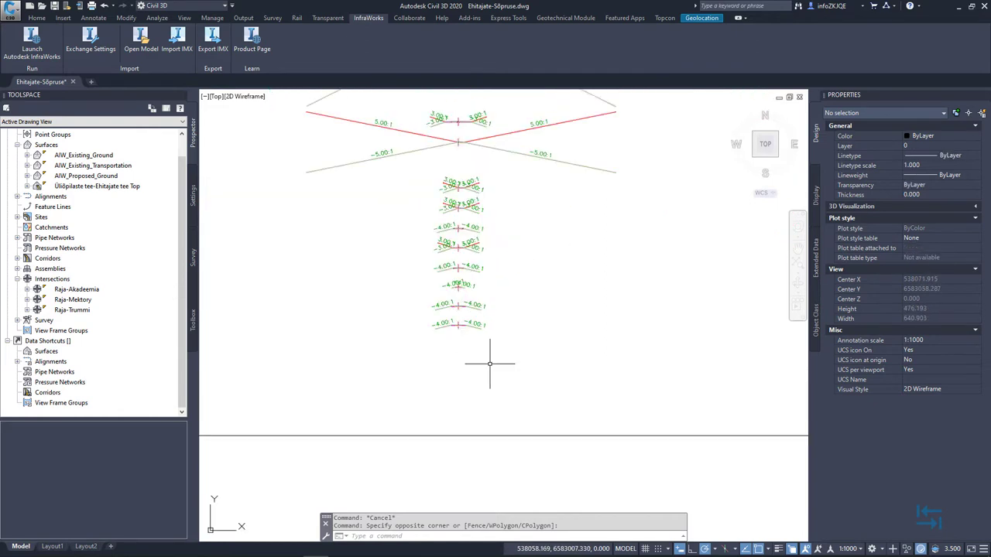
pyautogui.scroll(6, 412, 285)
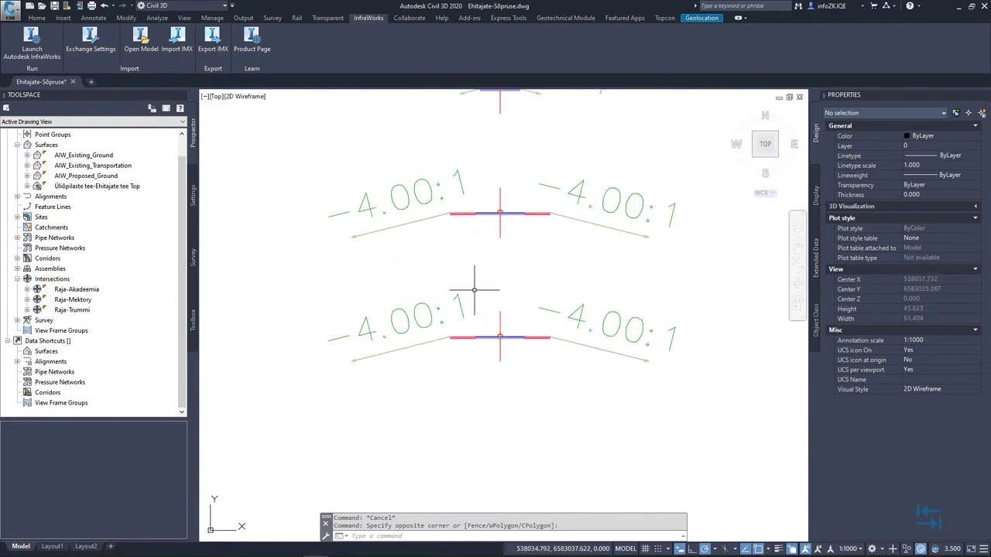
pyautogui.scroll(2, 511, 353)
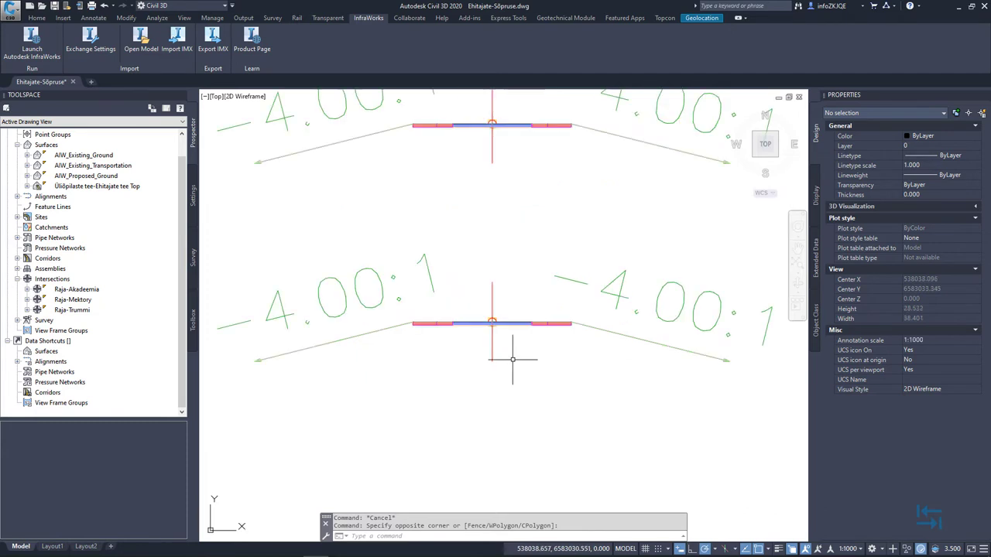
pyautogui.scroll(4, 512, 356)
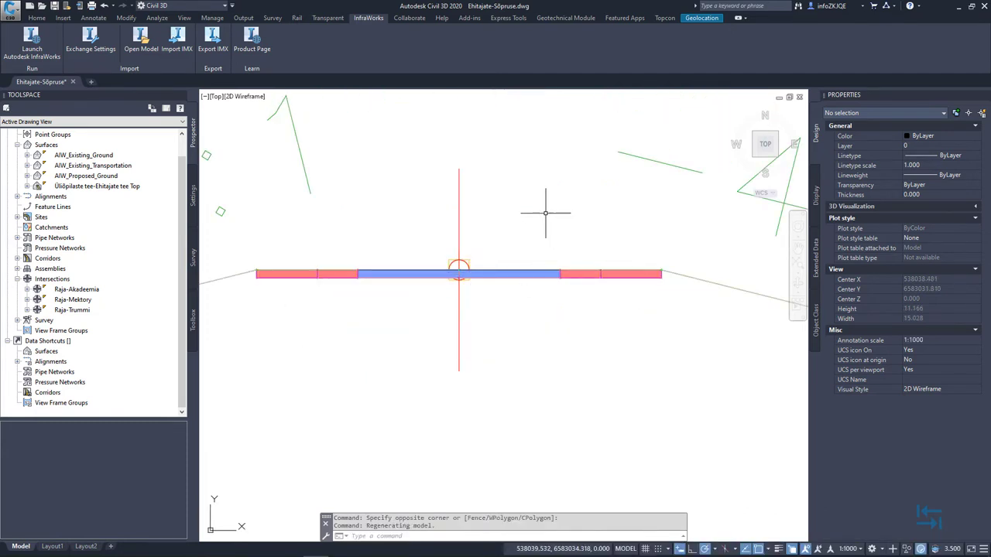
pyautogui.click(459, 269)
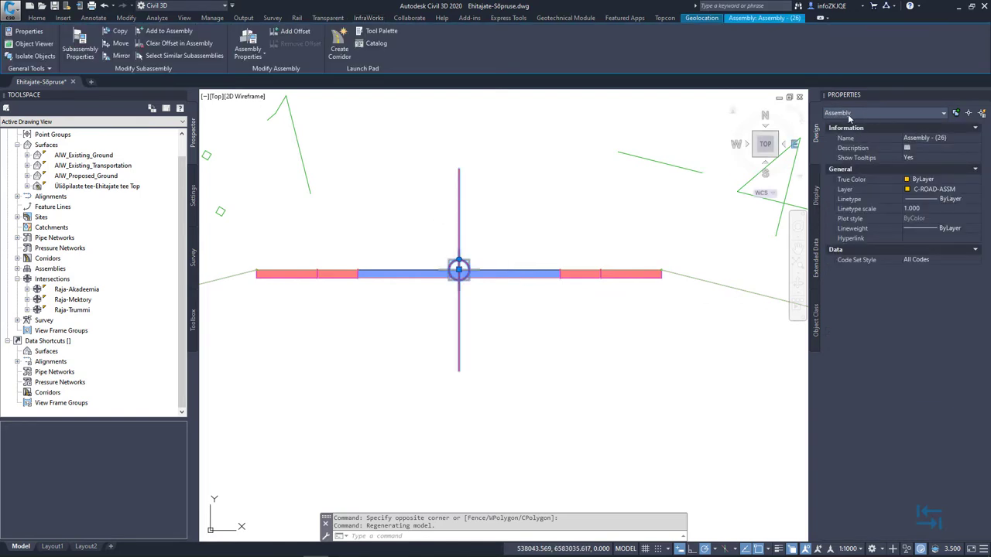
pyautogui.press('Escape')
# Step: Select the right-side lane subassembly of the lowest assembly and review its width, depth and slope parameters
pyautogui.click(526, 233)
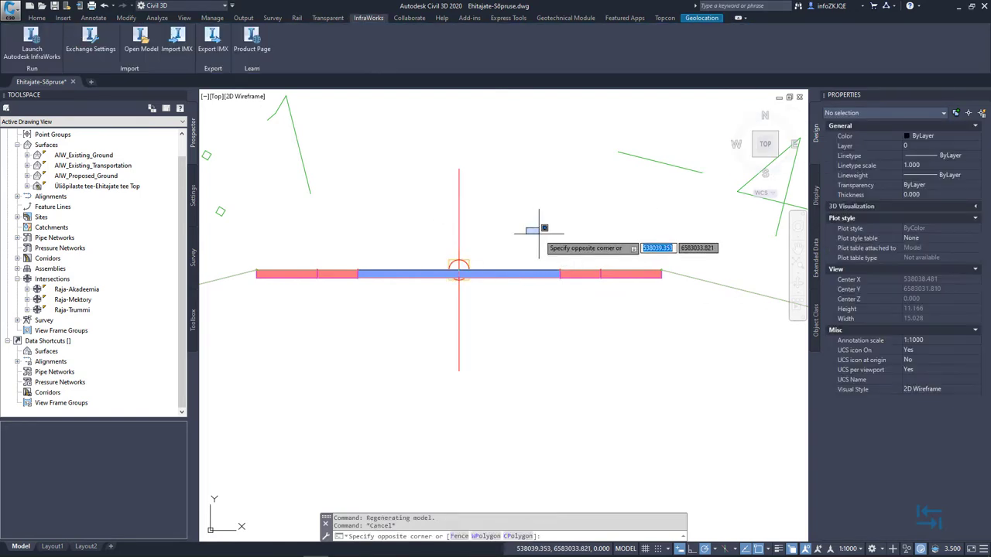
pyautogui.click(512, 282)
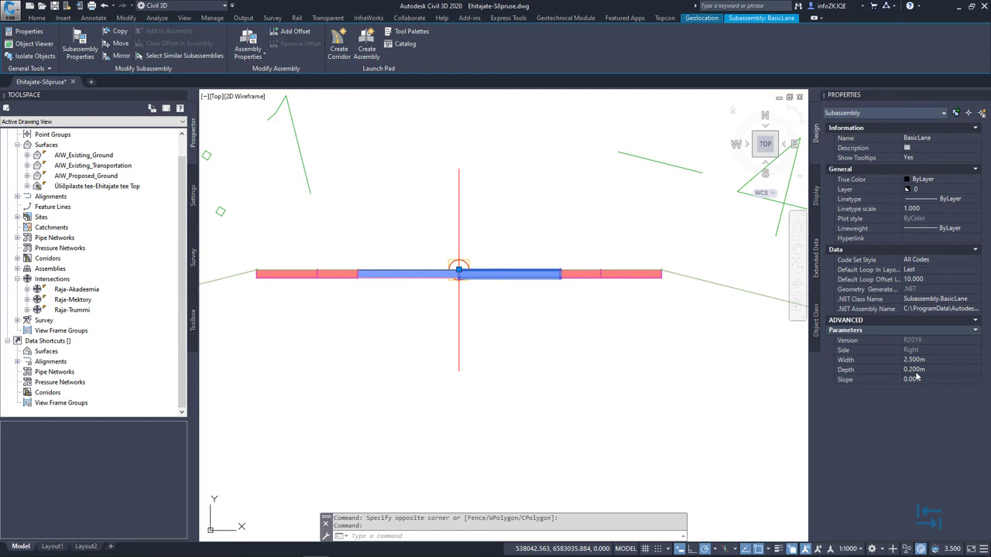
pyautogui.scroll(4, 526, 290)
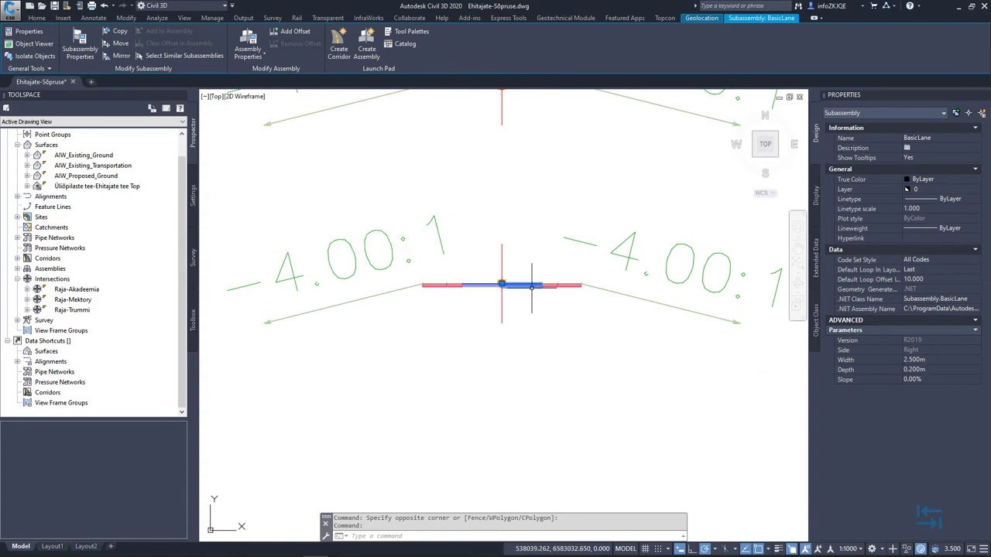
# Step: Examine the assemblies stacked above the lowest one, including the wide roadway assembly with 3.00:1 side slopes
pyautogui.scroll(-2, 518, 194)
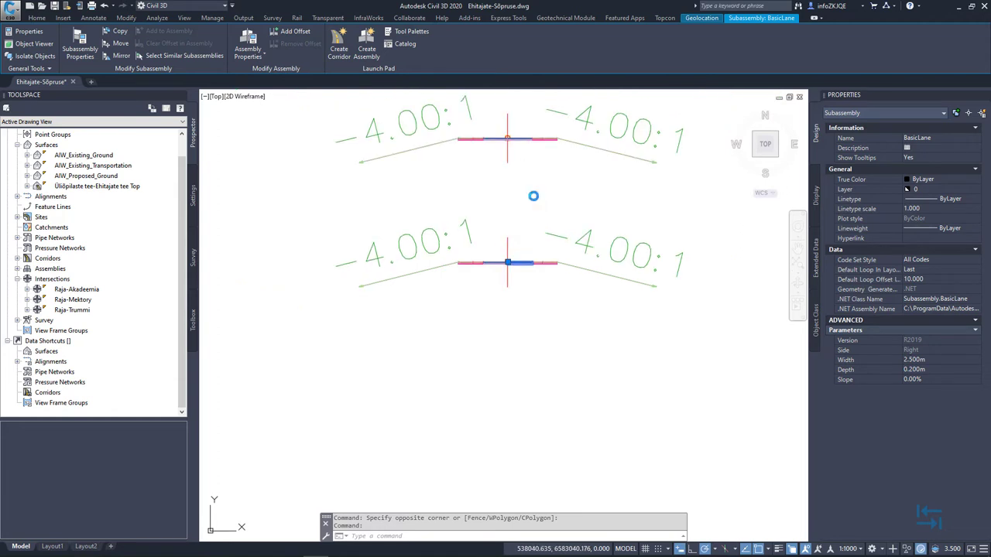
pyautogui.scroll(-3, 480, 333)
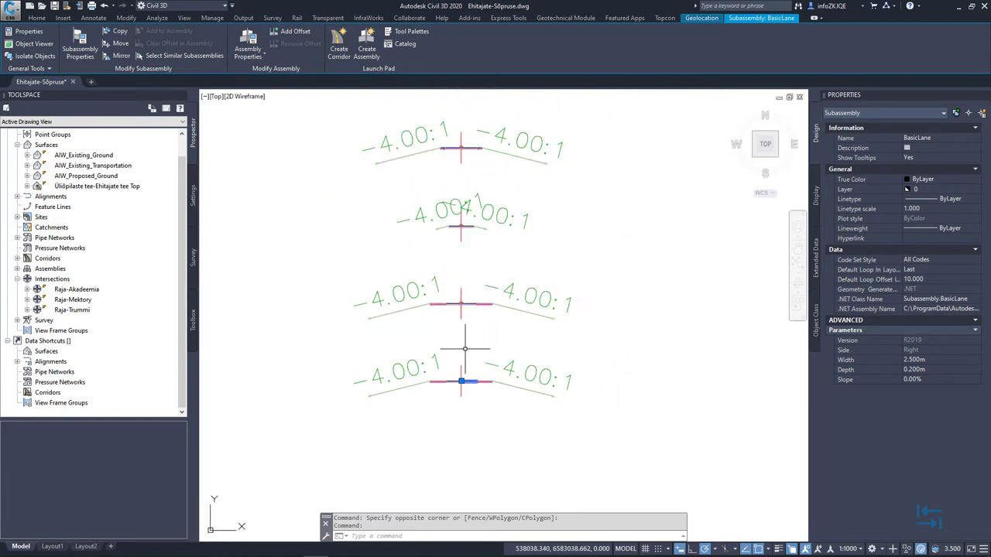
pyautogui.scroll(-2, 474, 310)
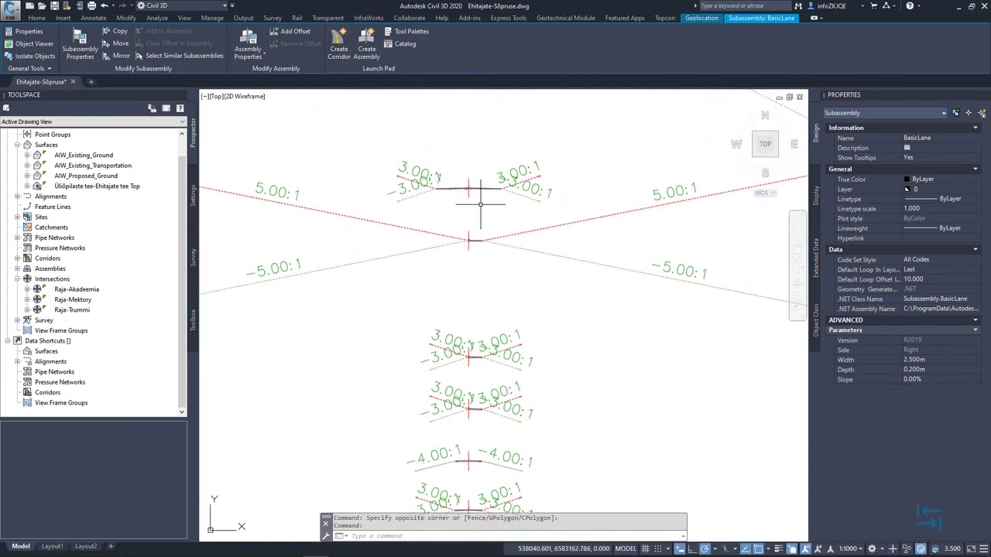
pyautogui.scroll(4, 479, 204)
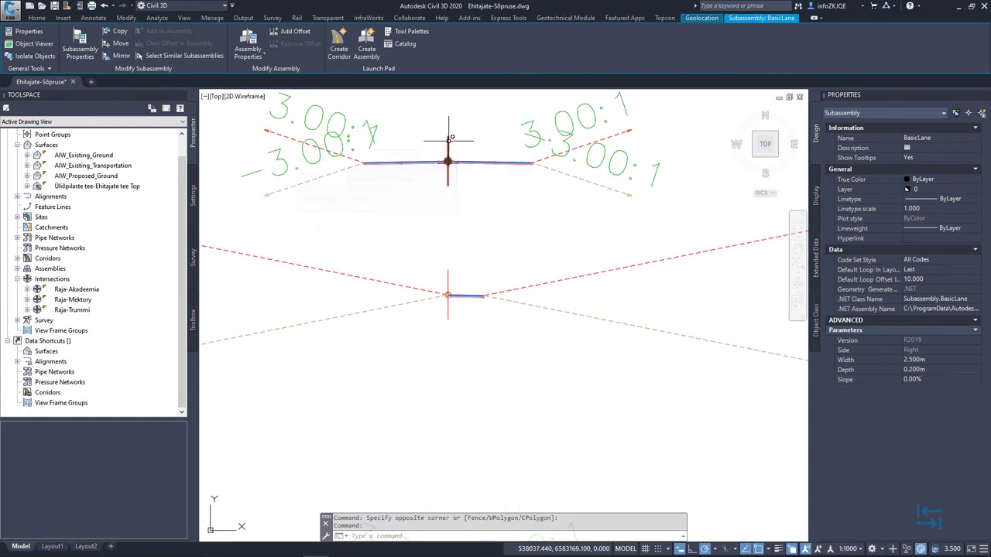
pyautogui.scroll(3, 462, 128)
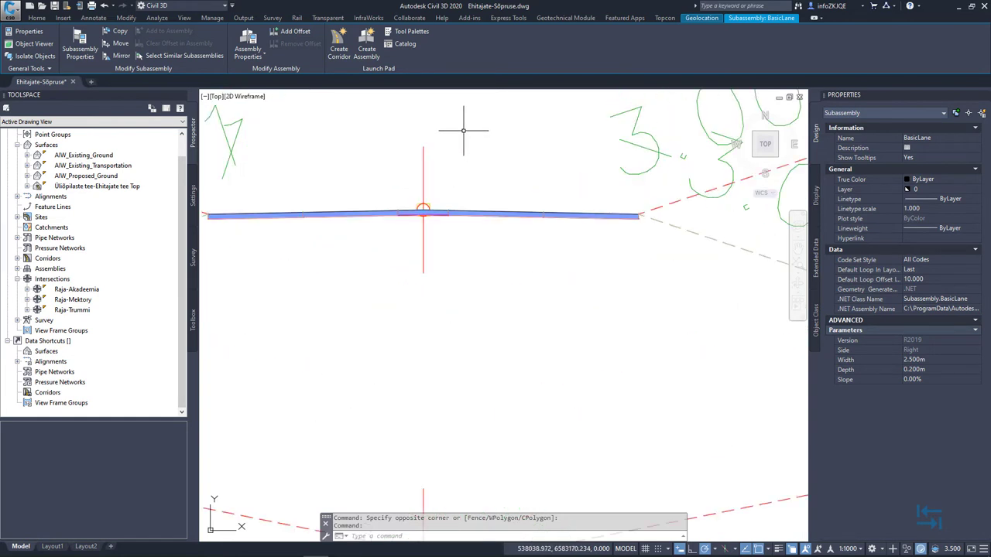
pyautogui.scroll(-2, 453, 259)
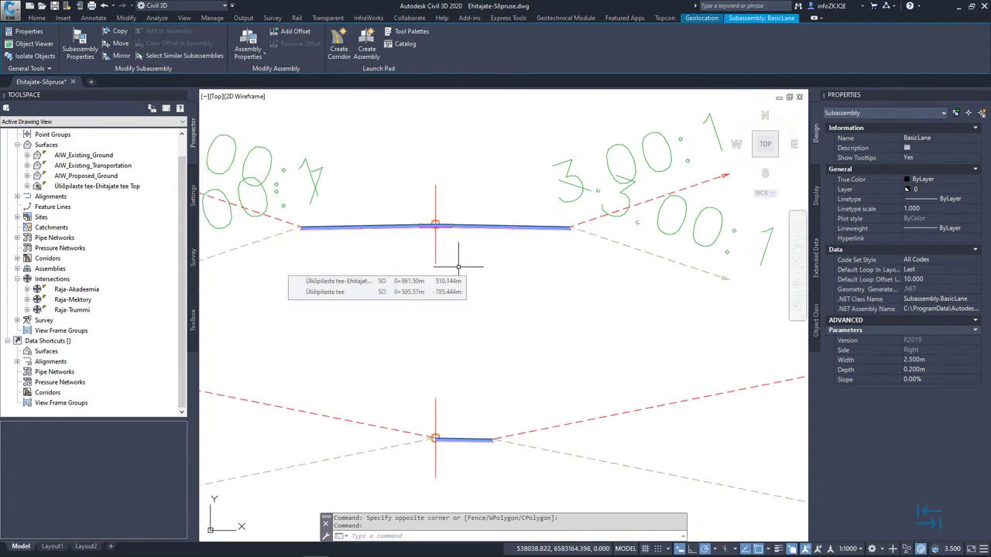
pyautogui.press('Escape')
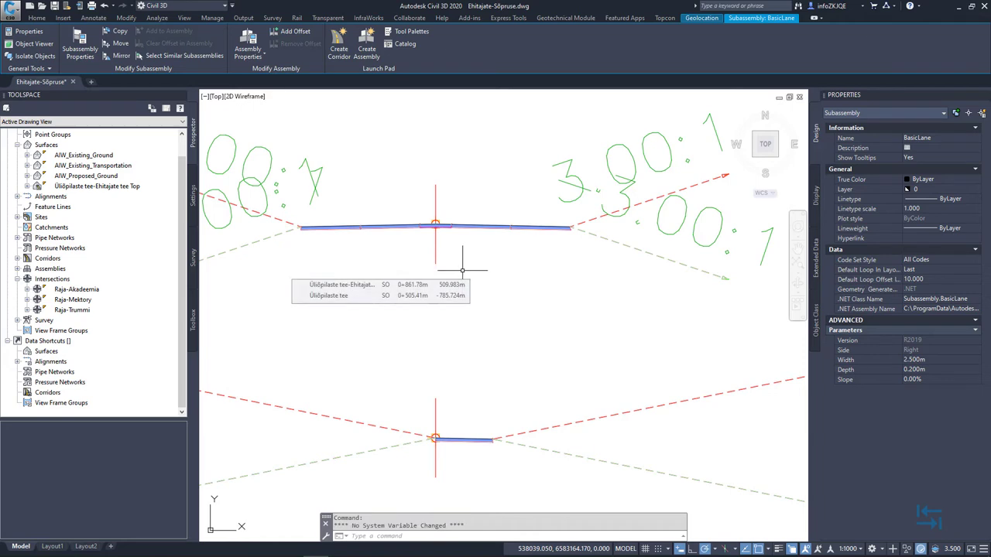
pyautogui.scroll(-10, 503, 261)
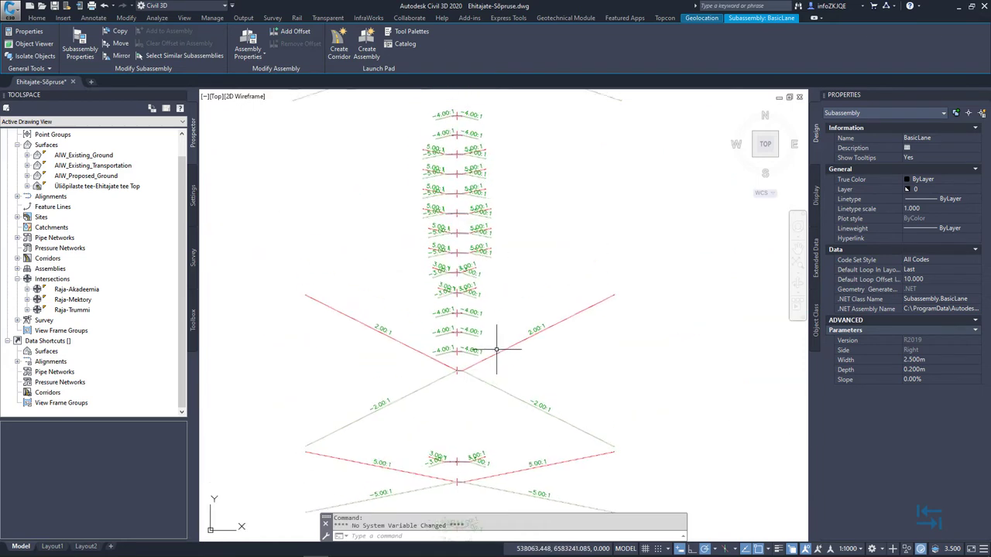
# Step: Return to the site plan and examine the Akadeemia tee - Sõpruse pst corridor along its northwest stretch and bend
pyautogui.moveTo(359, 160); pyautogui.dragTo(361, 313, button='middle')
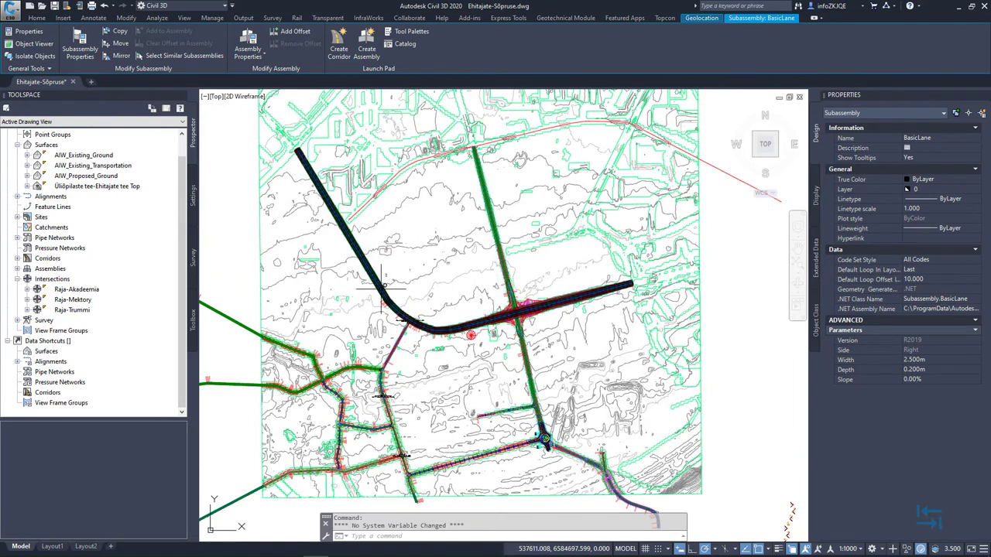
pyautogui.scroll(5, 383, 284)
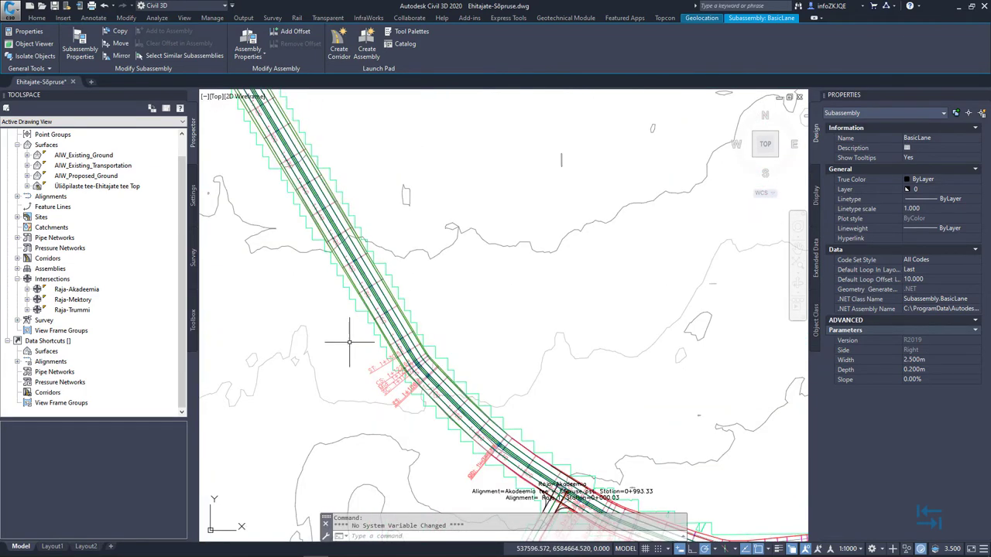
pyautogui.scroll(-2, 345, 193)
pyautogui.scroll(2, 356, 233)
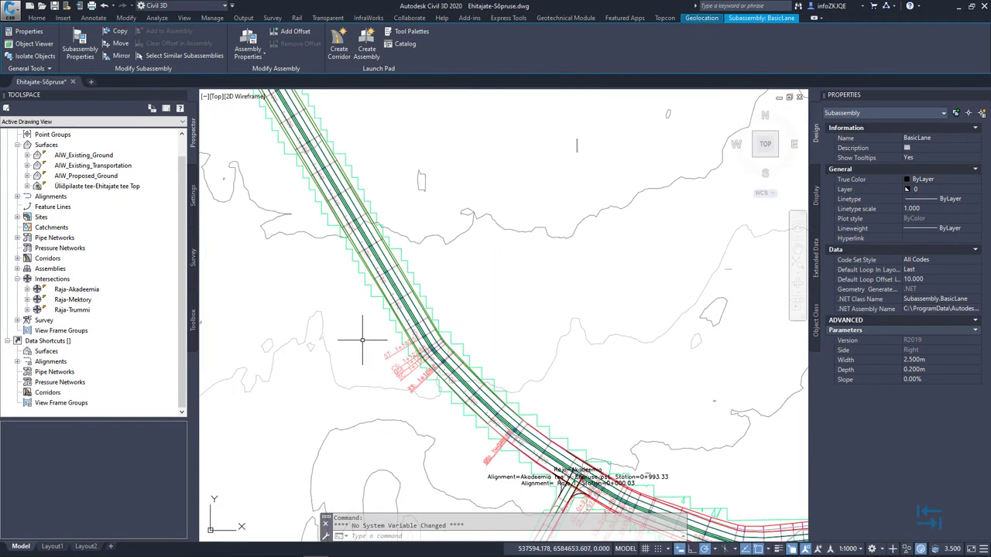
pyautogui.scroll(-4, 361, 339)
pyautogui.scroll(2, 497, 263)
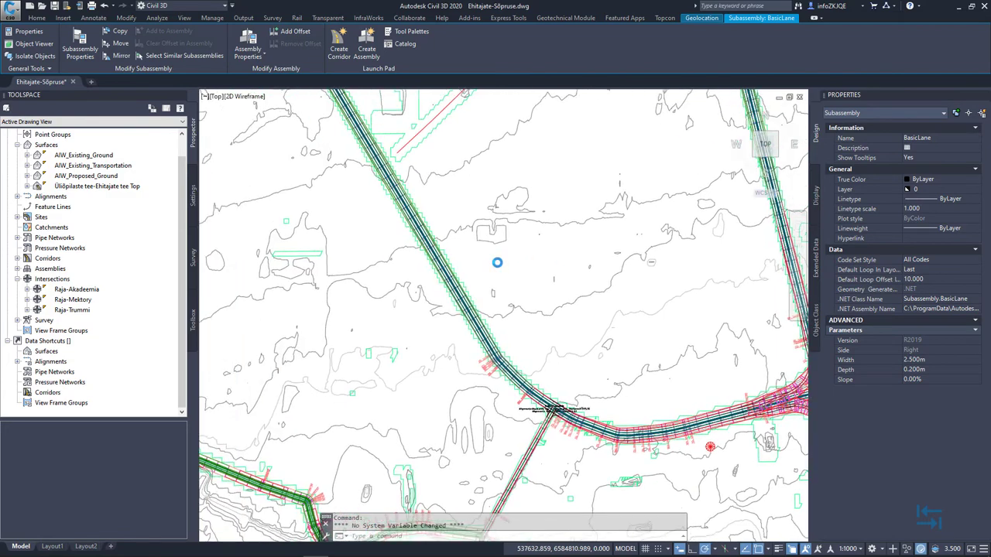
pyautogui.scroll(-2, 496, 263)
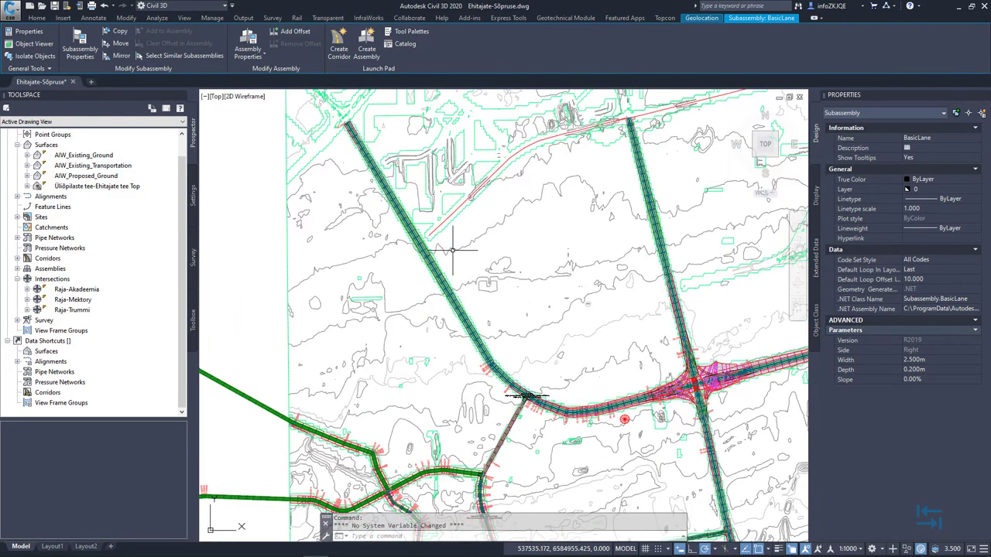
# Step: Expand the drawing's alignments and list the centerline alignments
pyautogui.moveTo(572, 294); pyautogui.dragTo(454, 211, button='middle')
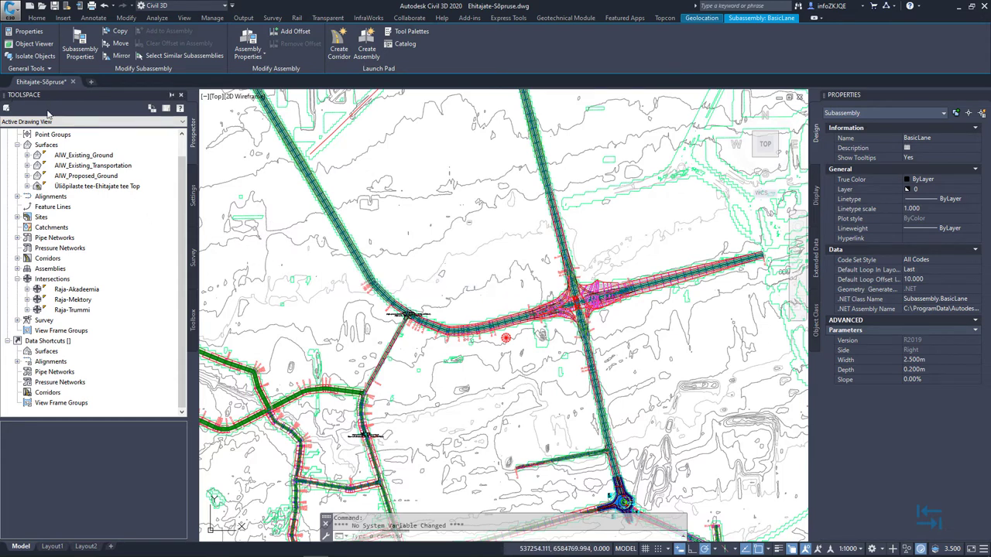
pyautogui.click(18, 197)
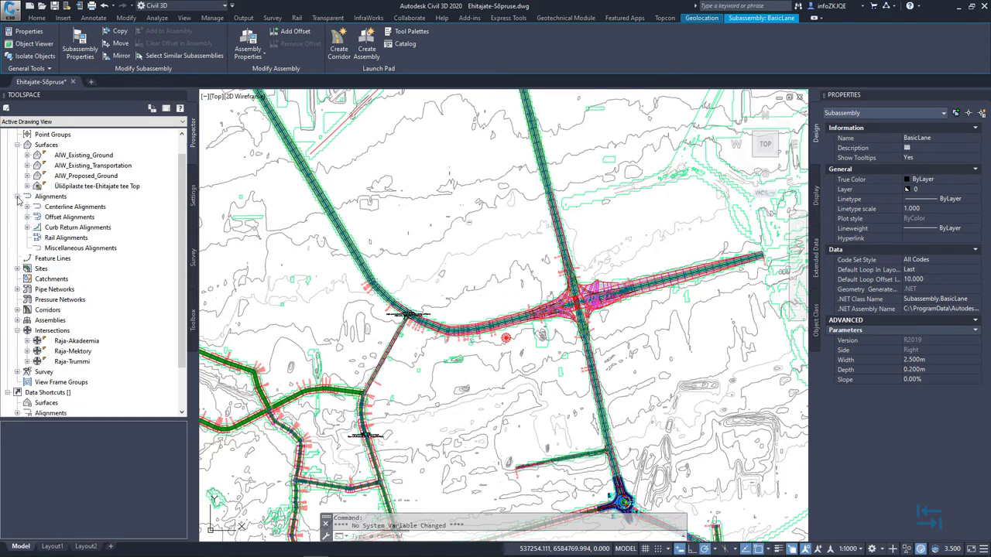
pyautogui.click(27, 206)
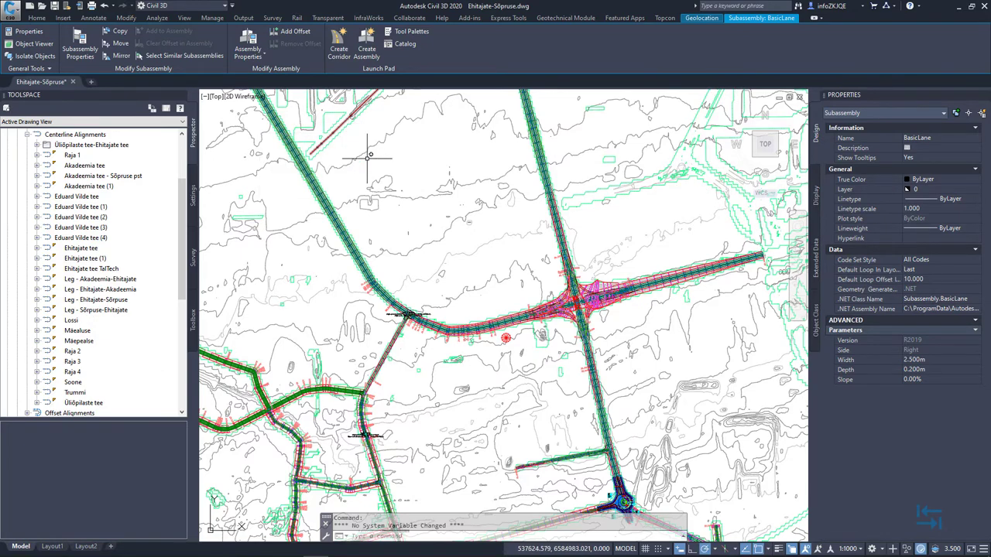
# Step: Identify the alignment northeast of the Akadeemia tee - Sõpruse pst corridor and list the profiles under the Akadeemia tee - Sõpruse pst alignment
pyautogui.moveTo(370, 155); pyautogui.dragTo(392, 292, button='middle')
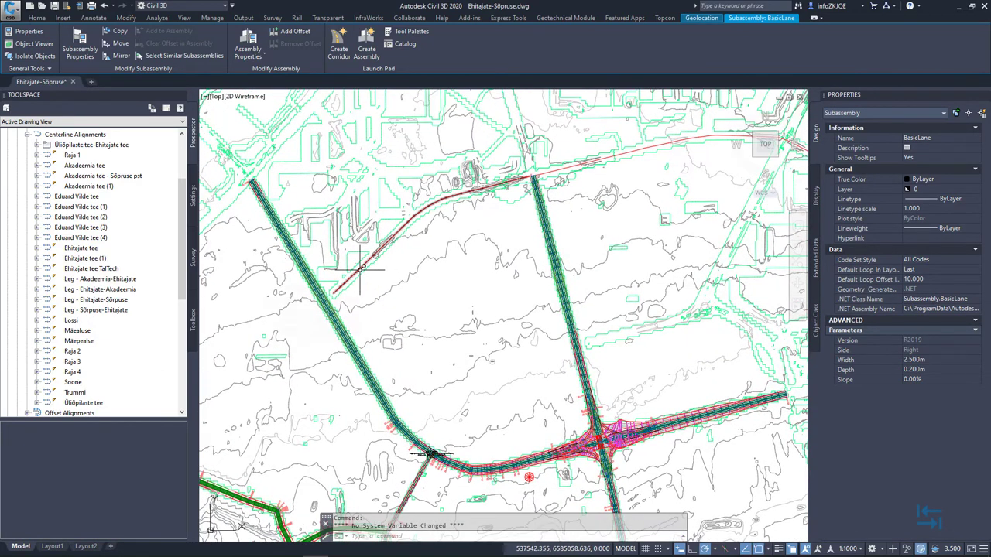
pyautogui.moveTo(361, 267)
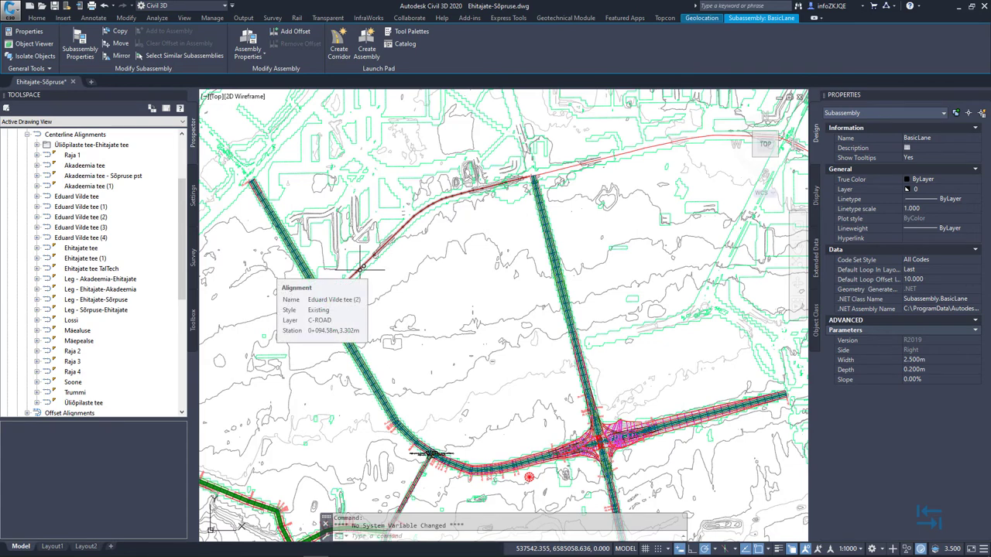
pyautogui.moveTo(138, 218)
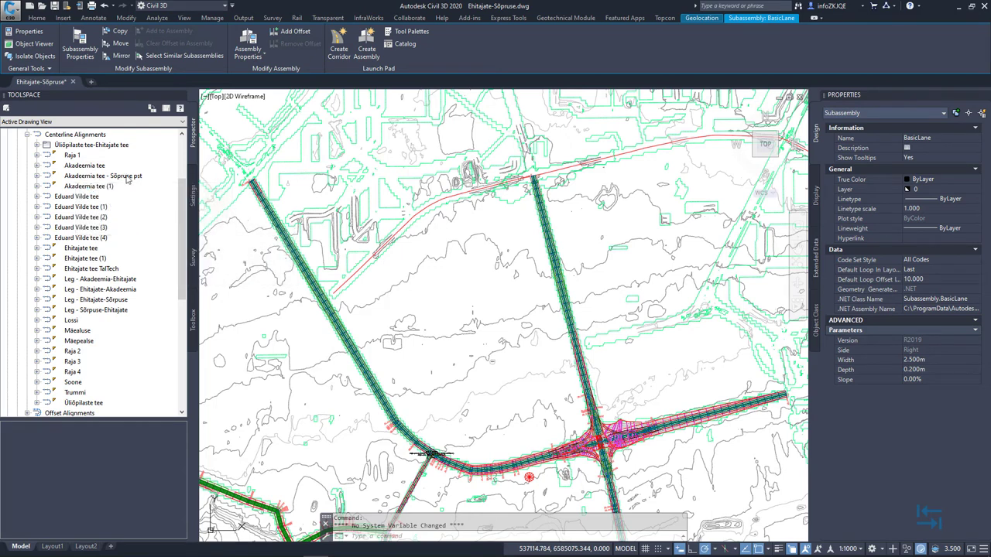
pyautogui.click(36, 176)
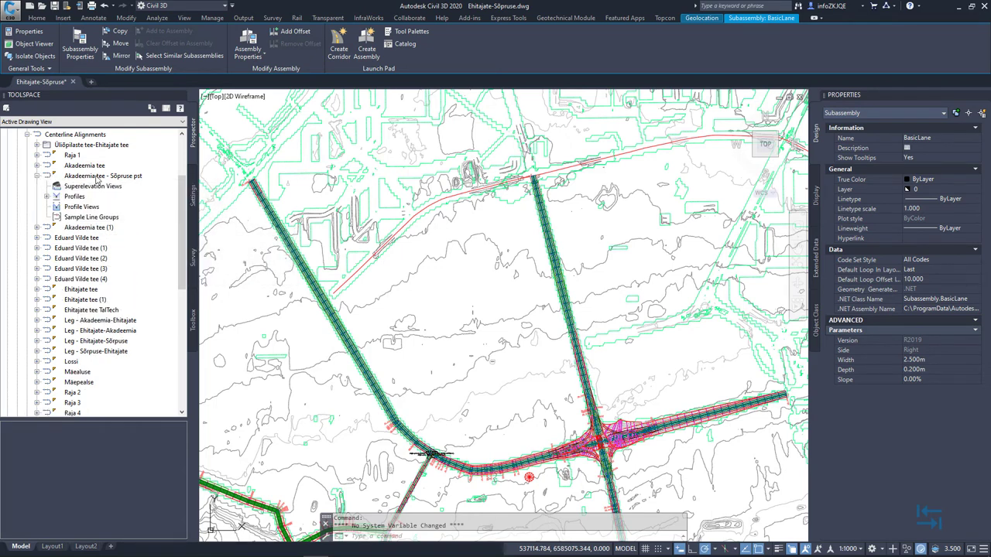
pyautogui.click(47, 197)
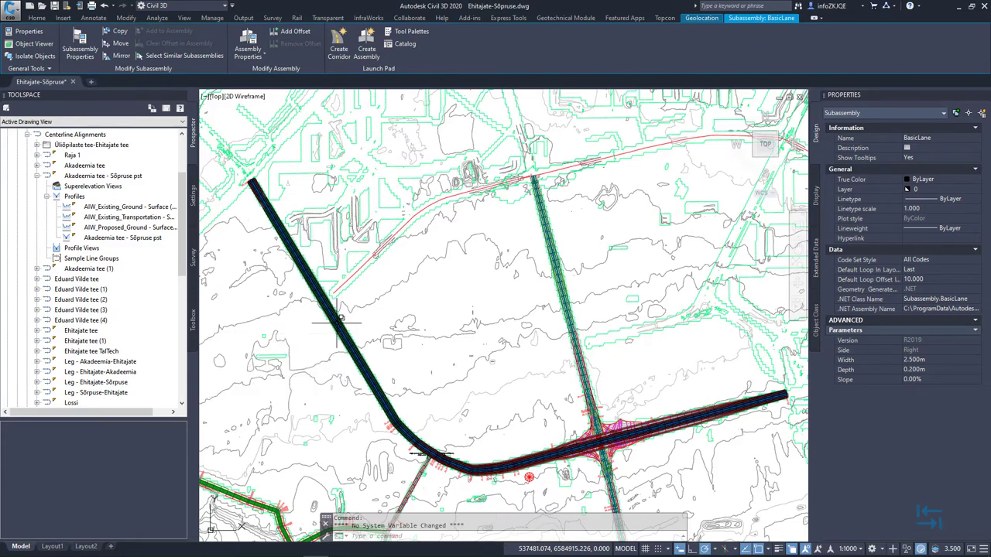
# Step: Start a new profile view and choose Akadeemia tee - Sõpruse pst as its alignment
pyautogui.scroll(-5, 435, 292)
pyautogui.scroll(-3, 435, 292)
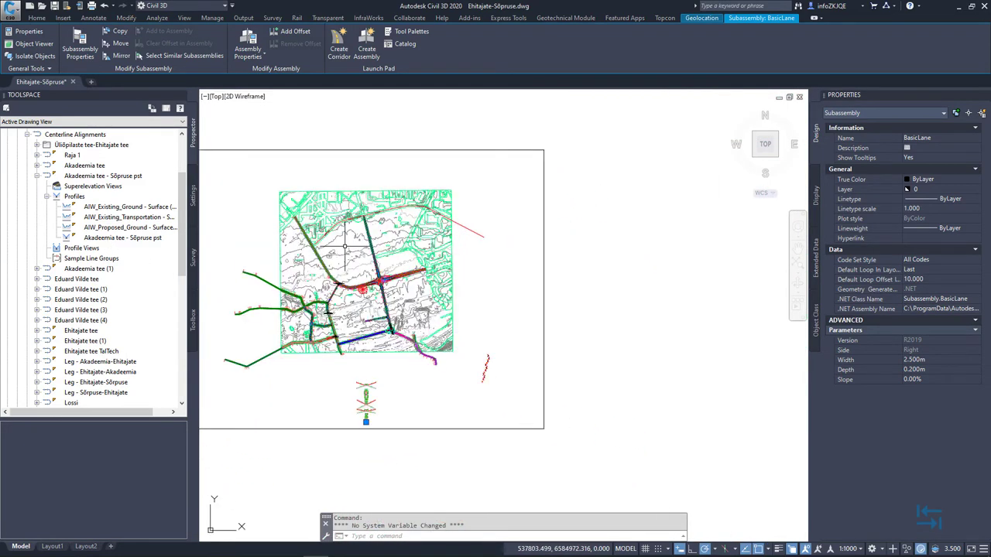
pyautogui.click(35, 18)
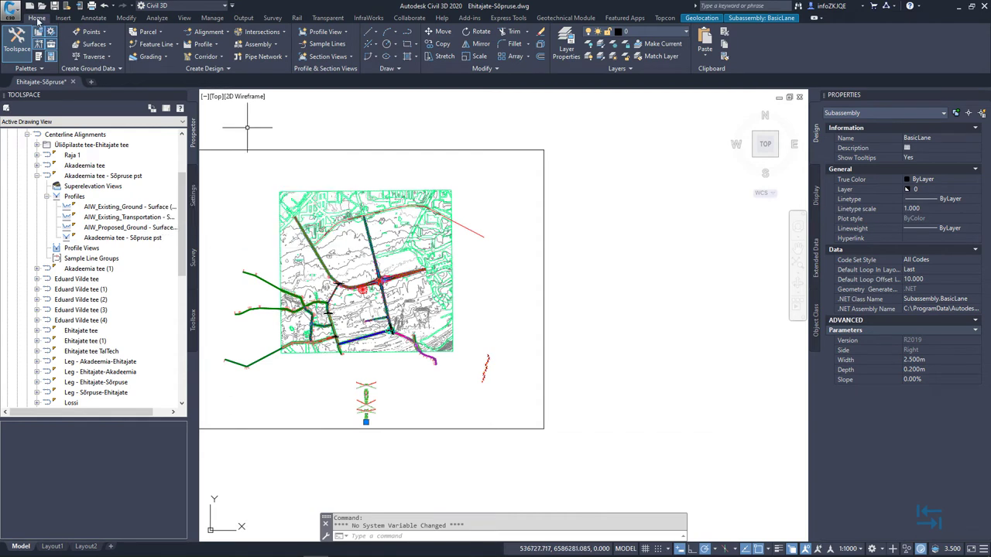
pyautogui.click(338, 34)
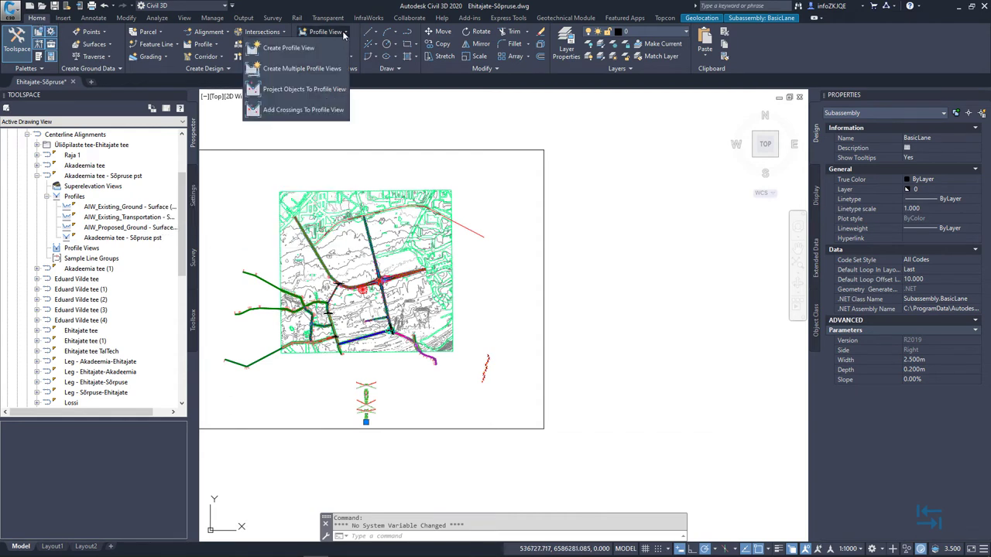
pyautogui.click(291, 48)
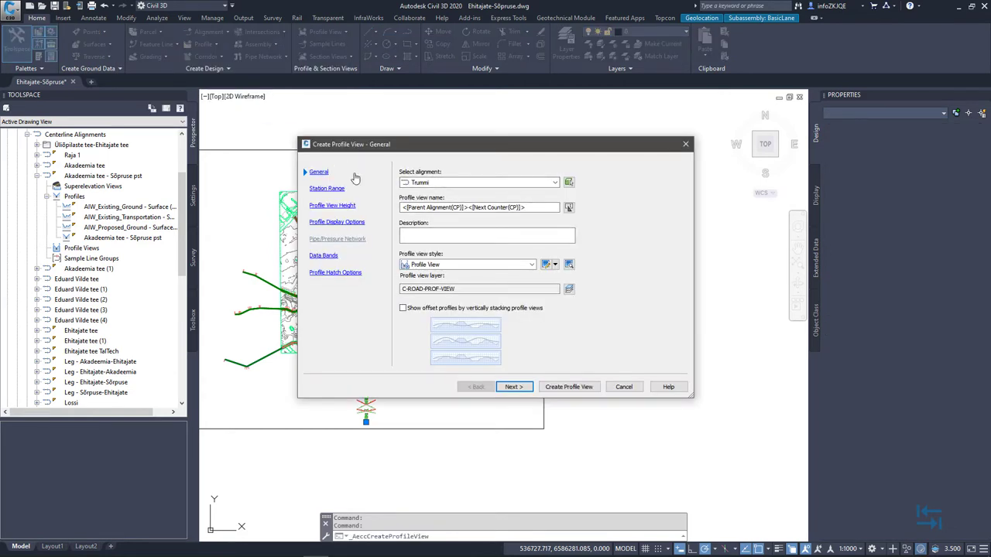
pyautogui.click(429, 184)
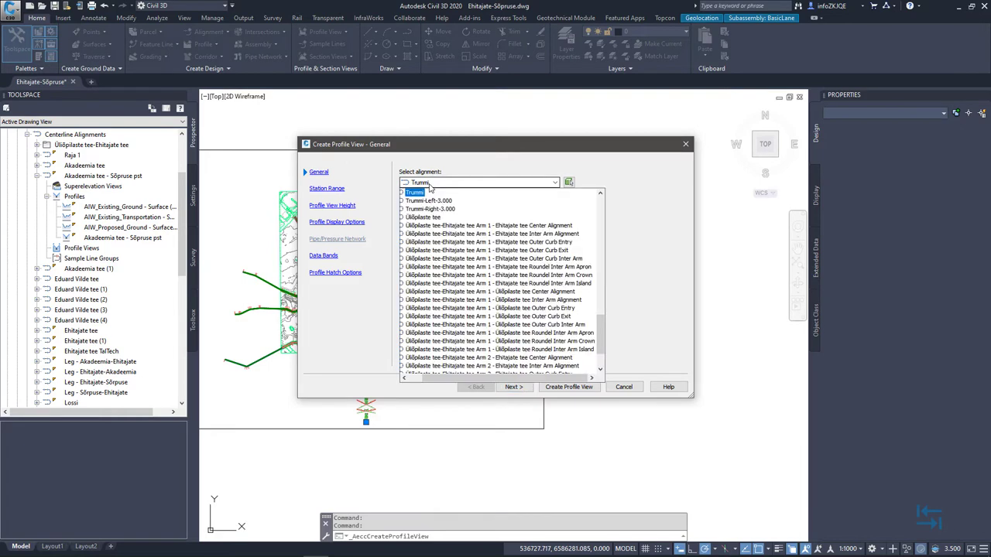
pyautogui.click(434, 209)
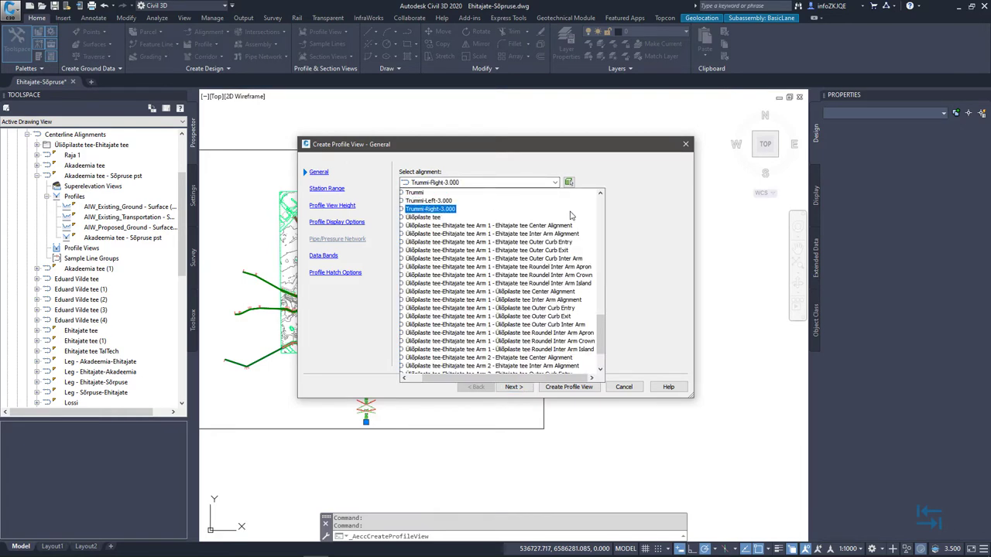
pyautogui.scroll(-2, 603, 354)
pyautogui.scroll(15, 441, 263)
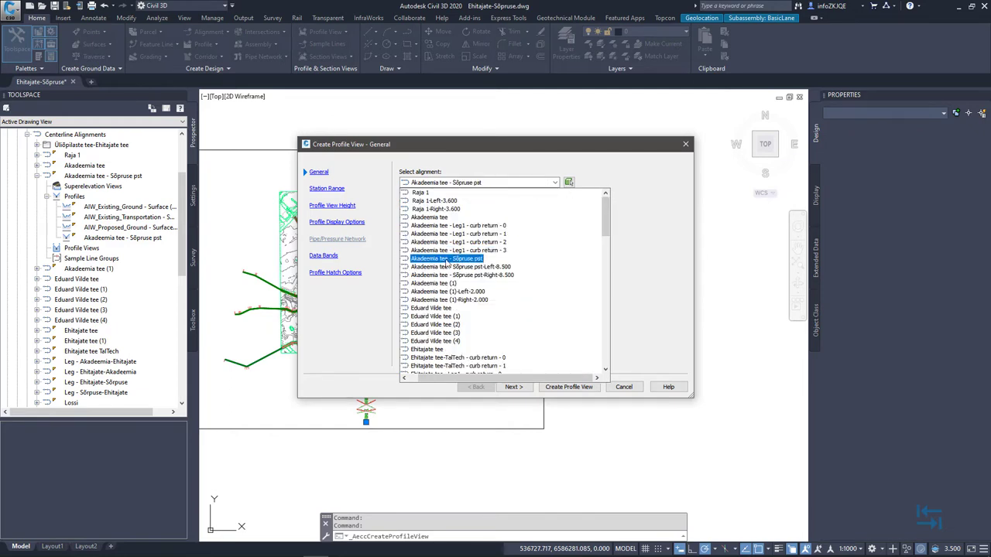
pyautogui.click(447, 259)
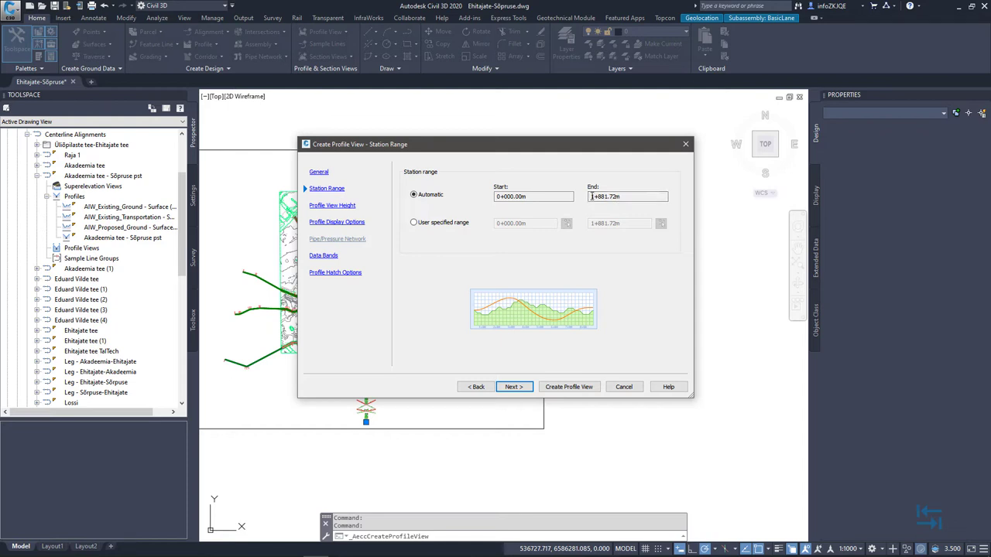
# Step: Create the profile view with automatic station range and height, all profiles drawn, the EG-FG Elevations and Stations band set and no hatching
pyautogui.click(521, 388)
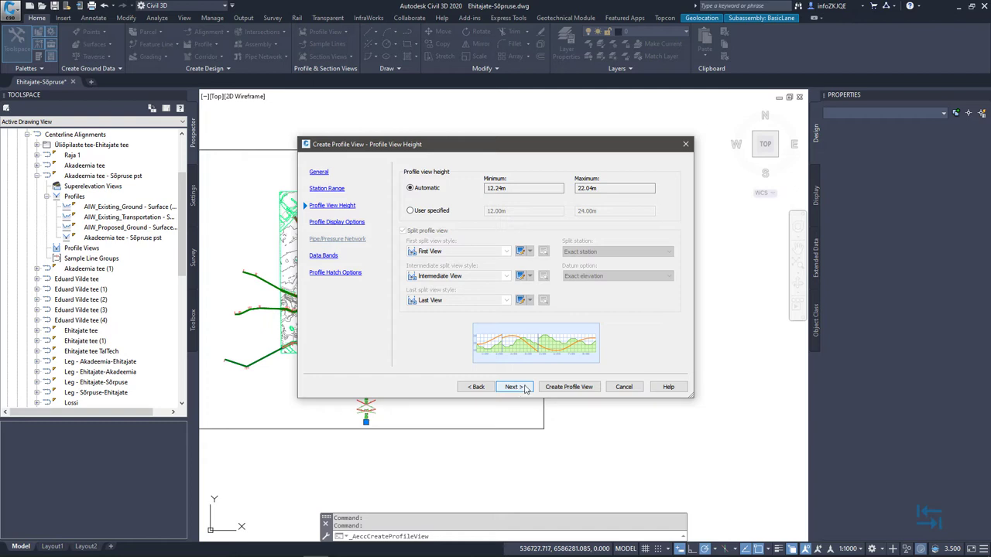
pyautogui.click(524, 389)
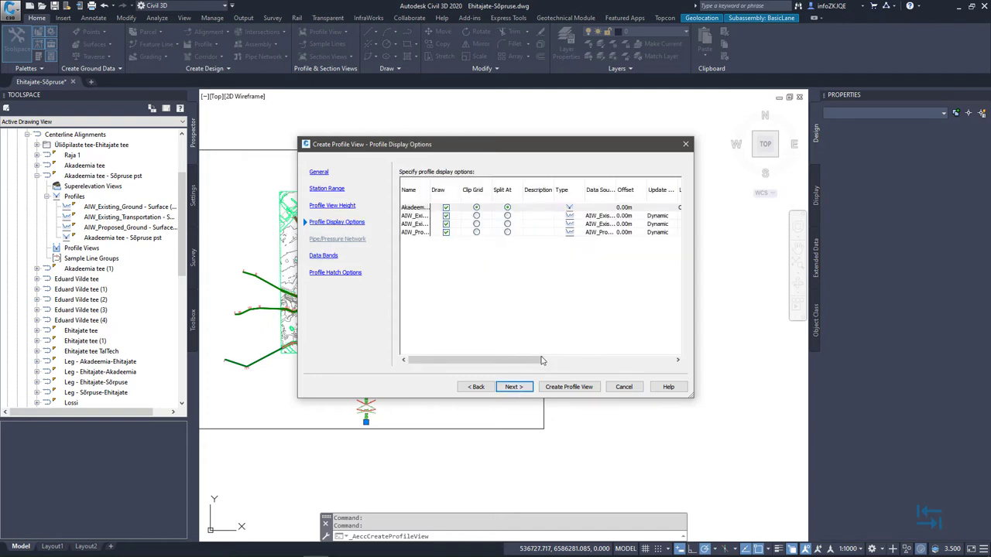
pyautogui.click(524, 387)
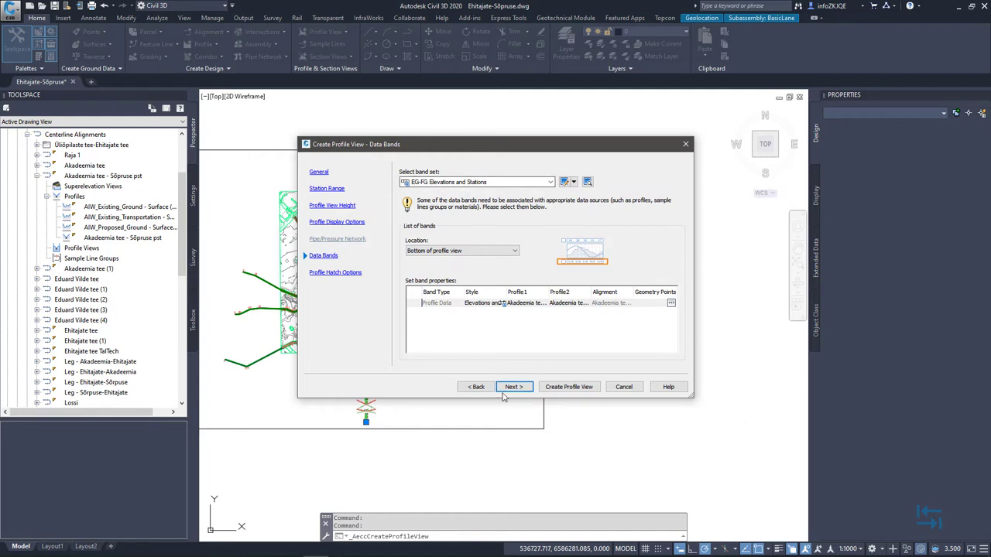
pyautogui.click(523, 386)
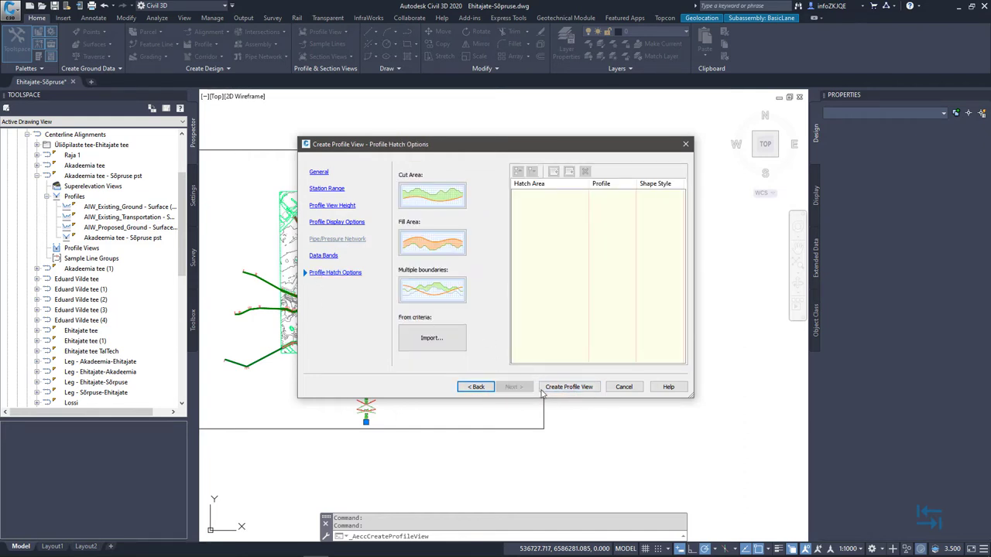
pyautogui.click(569, 387)
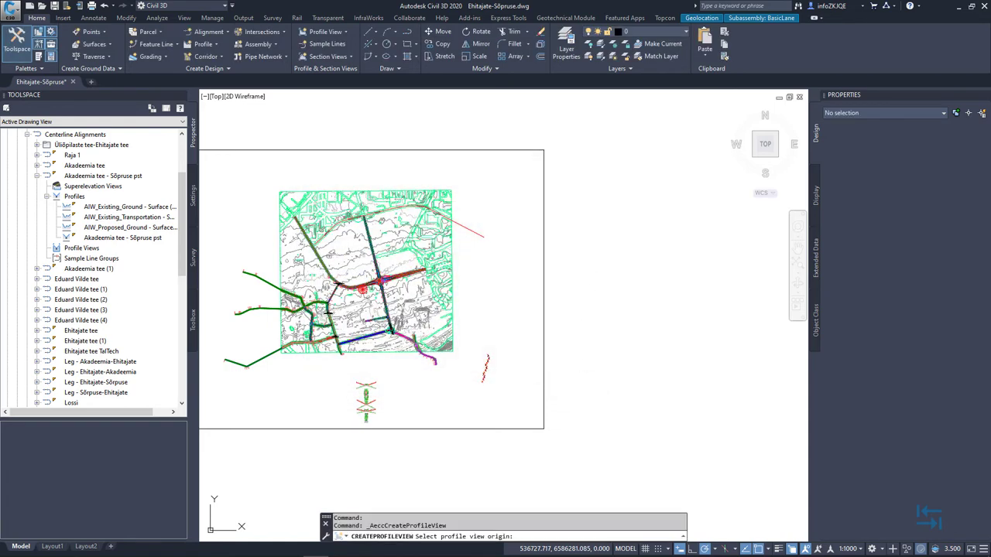
# Step: Place the profile view's origin in the empty area just east of the site plan's boundary frame, near its upper edge
pyautogui.scroll(-3, 611, 206)
pyautogui.moveTo(615, 200); pyautogui.dragTo(486, 228, button='middle')
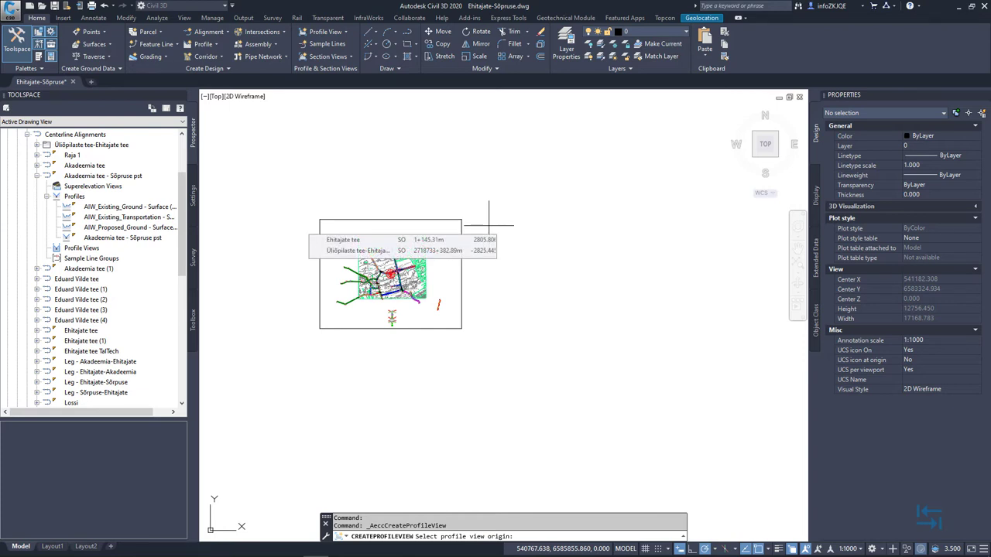
pyautogui.click(489, 221)
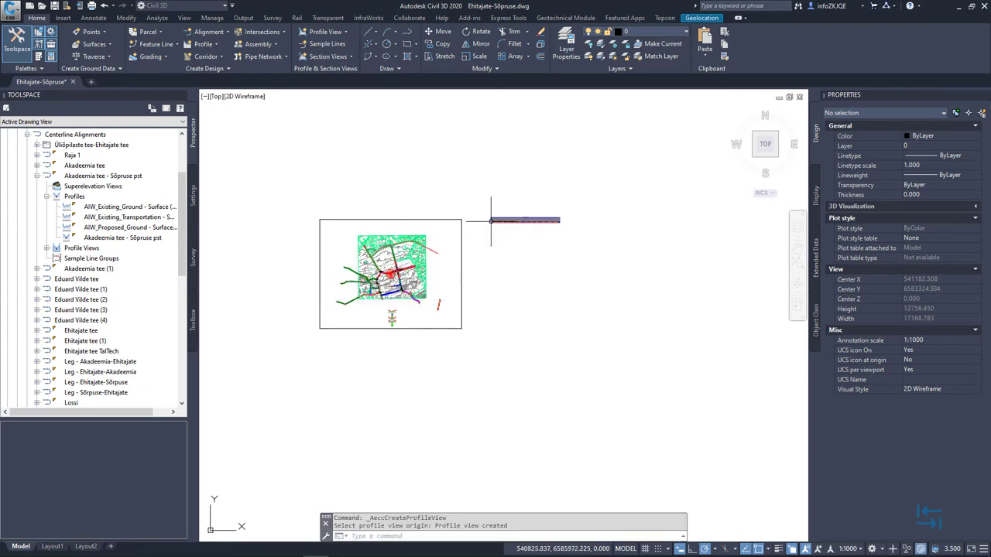
# Step: Examine the new profile view, identifying its existing ground surface profile and the Akadeemia tee - Sõpruse pst design profile through the dip
pyautogui.scroll(10, 490, 221)
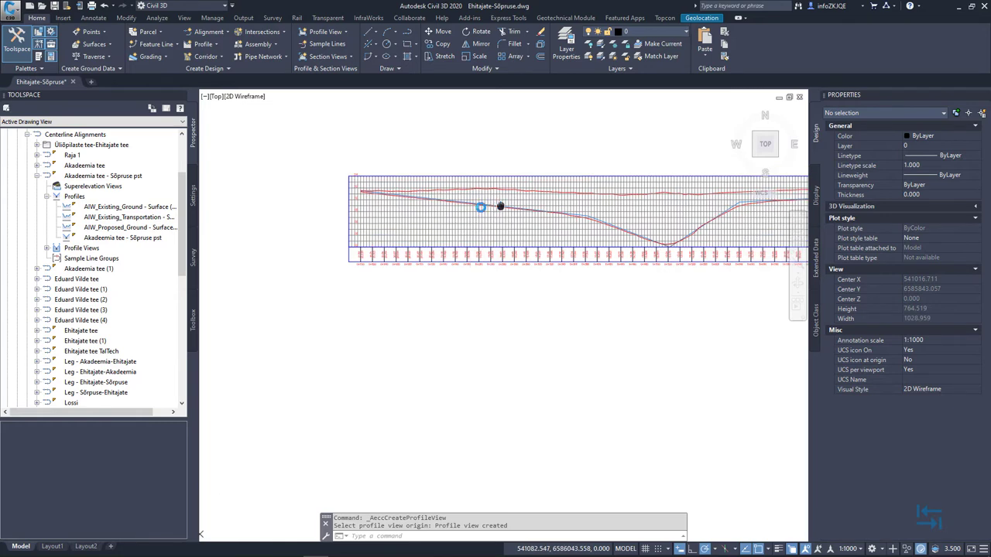
pyautogui.moveTo(477, 206)
pyautogui.mouseDown(button='middle')
pyautogui.moveTo(398, 216)
pyautogui.moveTo(438, 268)
pyautogui.mouseUp(button='middle')
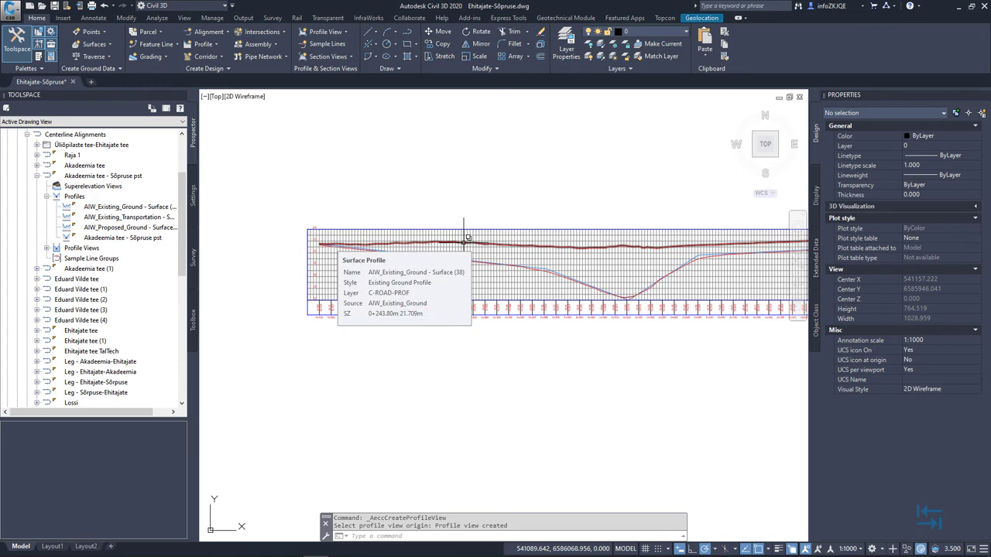
pyautogui.scroll(4, 473, 264)
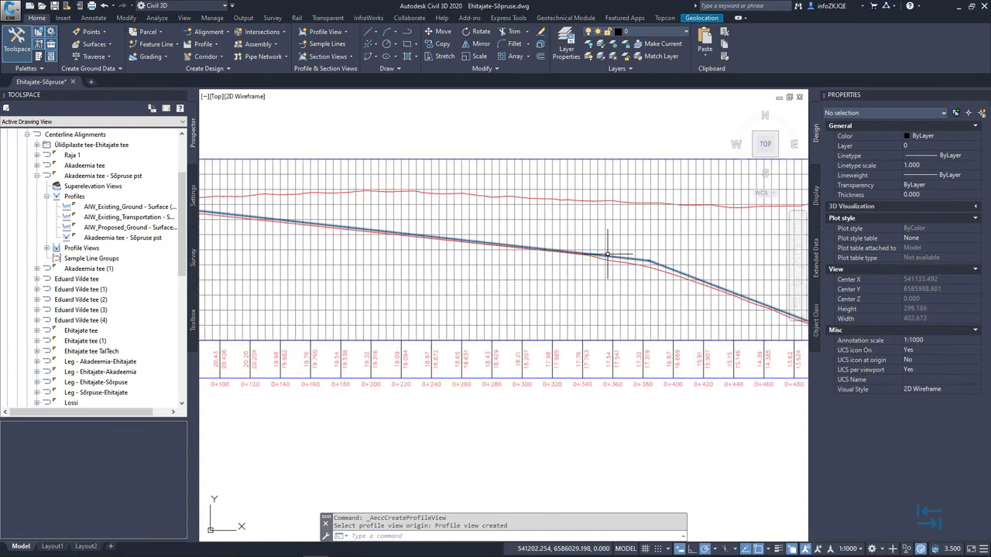
pyautogui.moveTo(607, 254)
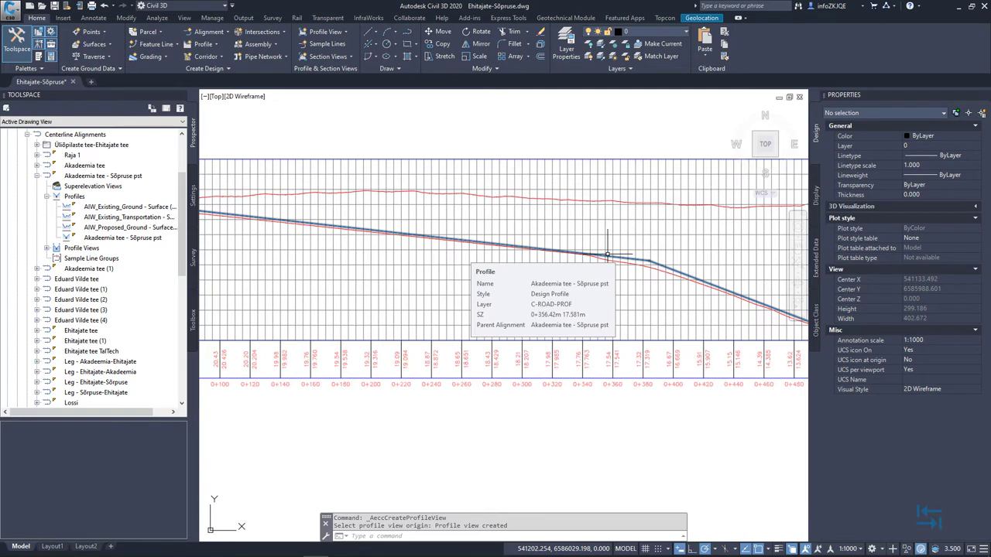
pyautogui.scroll(-4, 608, 255)
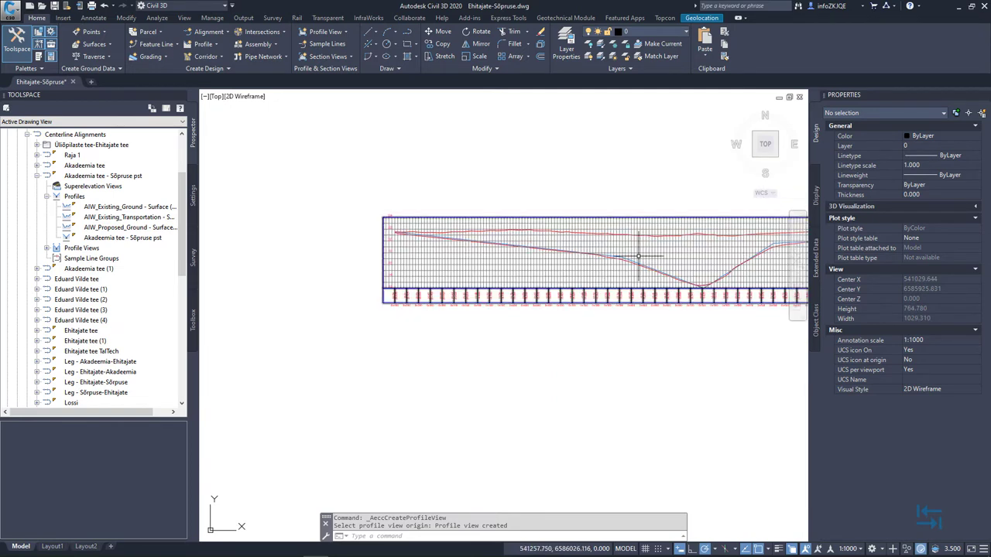
pyautogui.moveTo(654, 241)
pyautogui.moveTo(654, 241); pyautogui.dragTo(427, 241, button='middle')
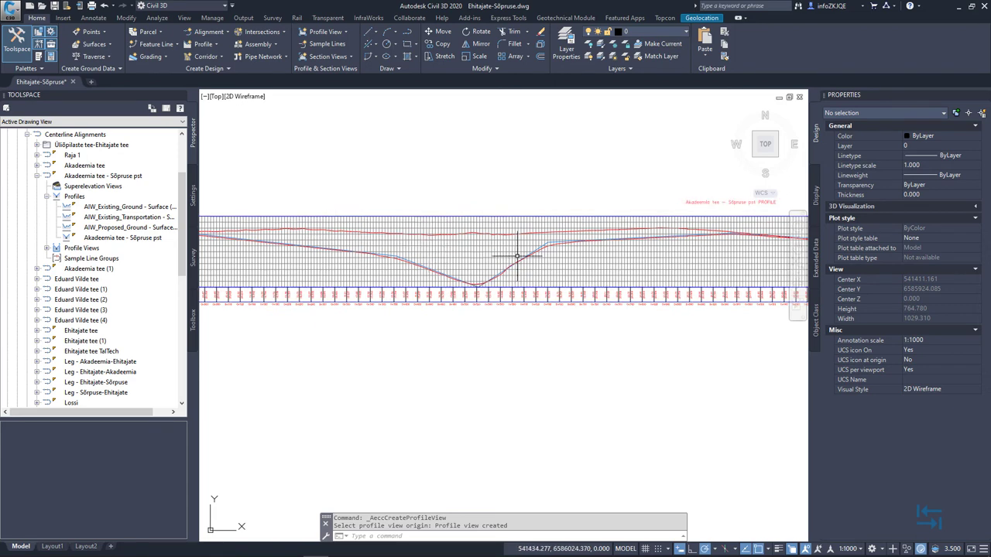
pyautogui.moveTo(485, 251)
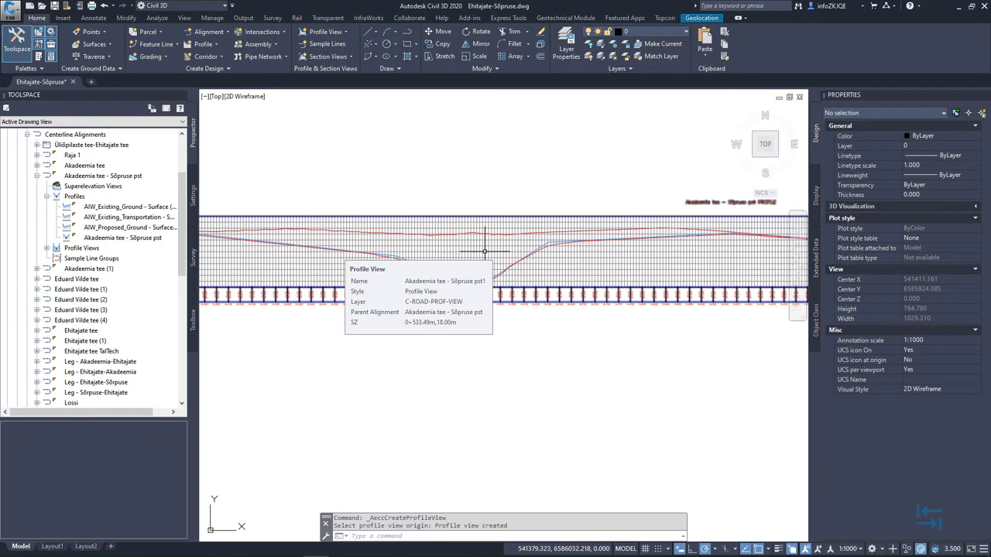
# Step: Inspect the elevation and station data band at the profile view's start and along its full length
pyautogui.scroll(-2, 444, 264)
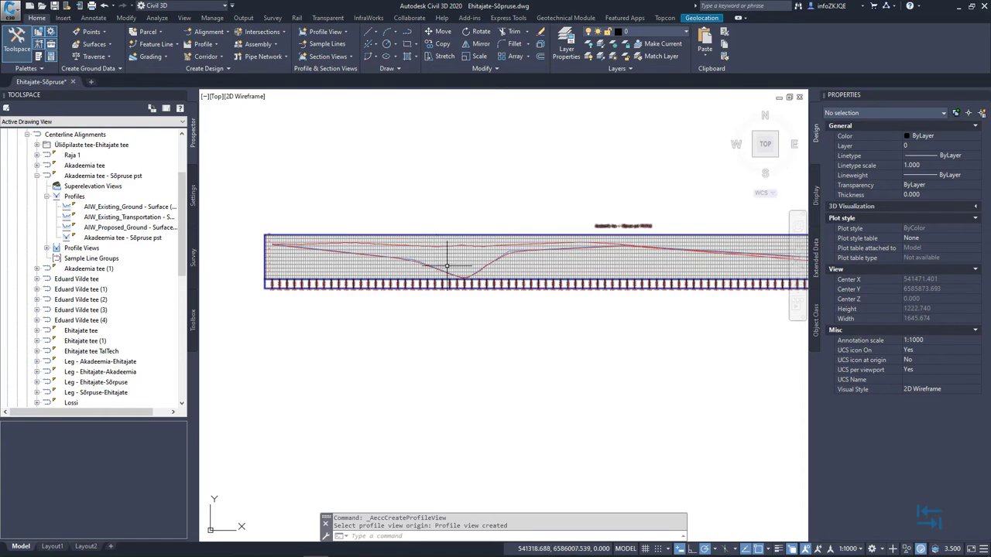
pyautogui.scroll(2, 257, 259)
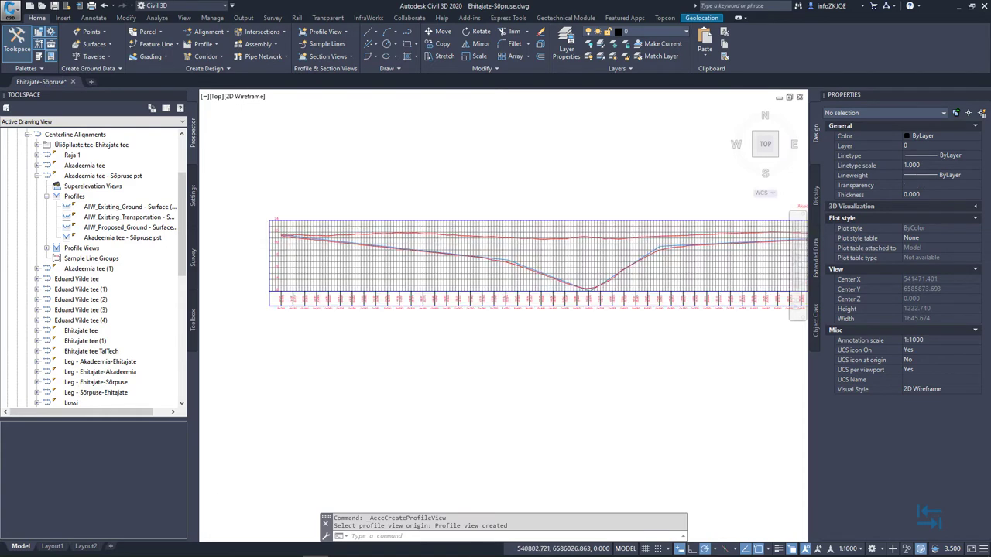
pyautogui.scroll(6, 261, 251)
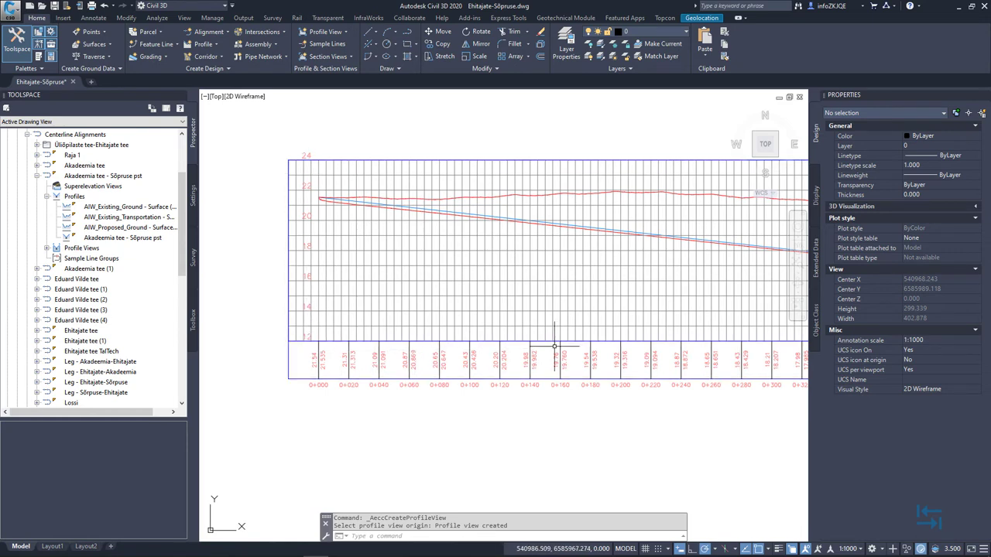
pyautogui.scroll(-8, 348, 317)
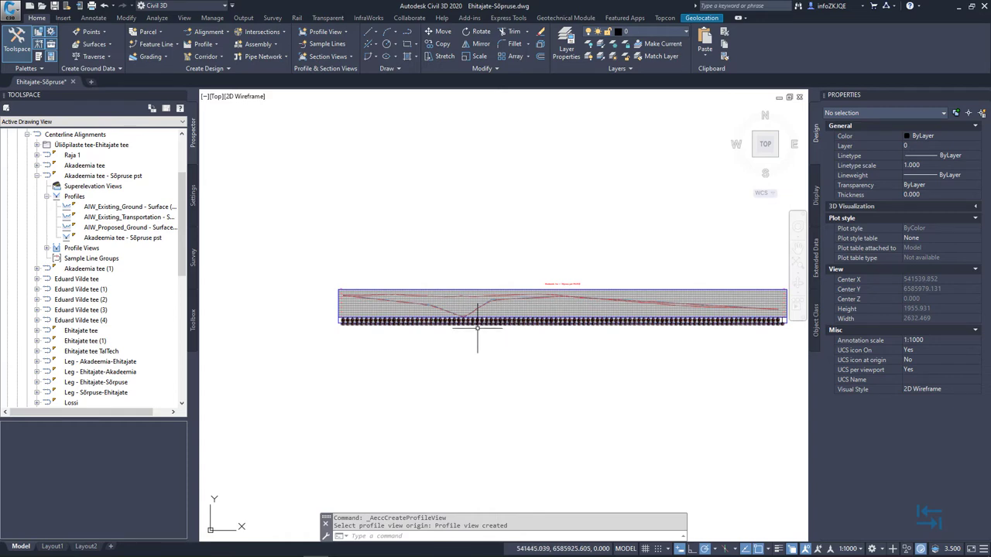
pyautogui.scroll(2, 461, 327)
pyautogui.scroll(2, 460, 327)
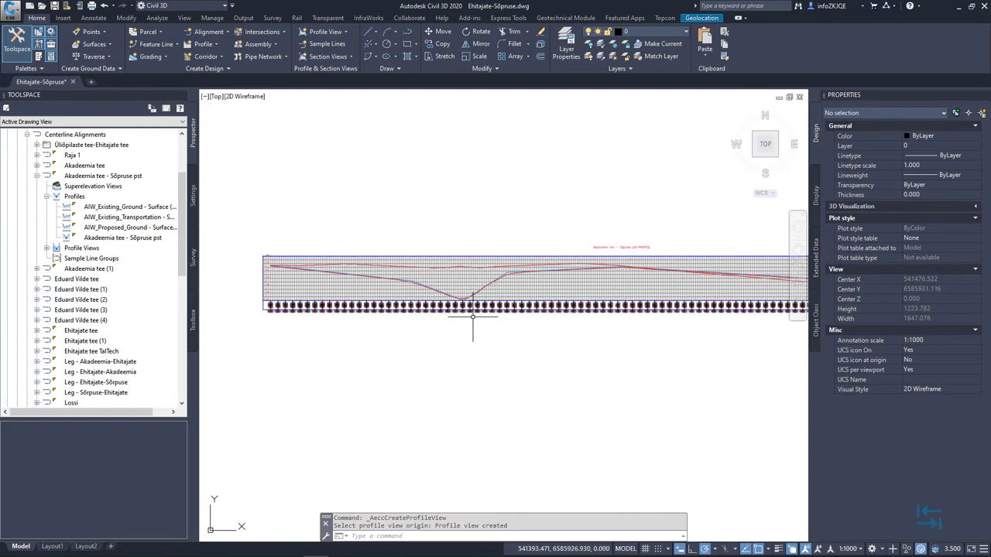
pyautogui.scroll(1, 459, 304)
pyautogui.scroll(-1, 460, 294)
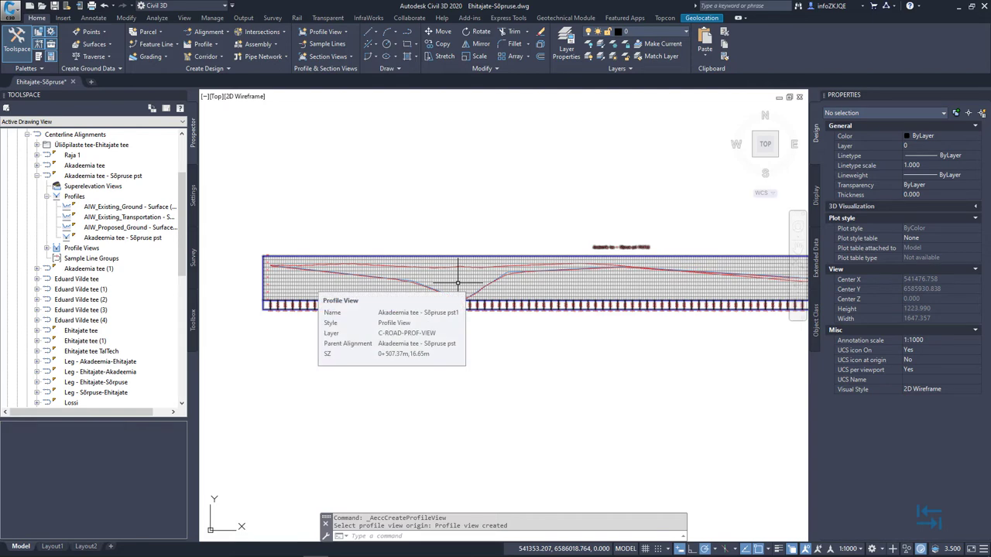
# Step: Follow the design profile in close-up from station 0+000 through its grade break to the dip
pyautogui.scroll(5, 457, 283)
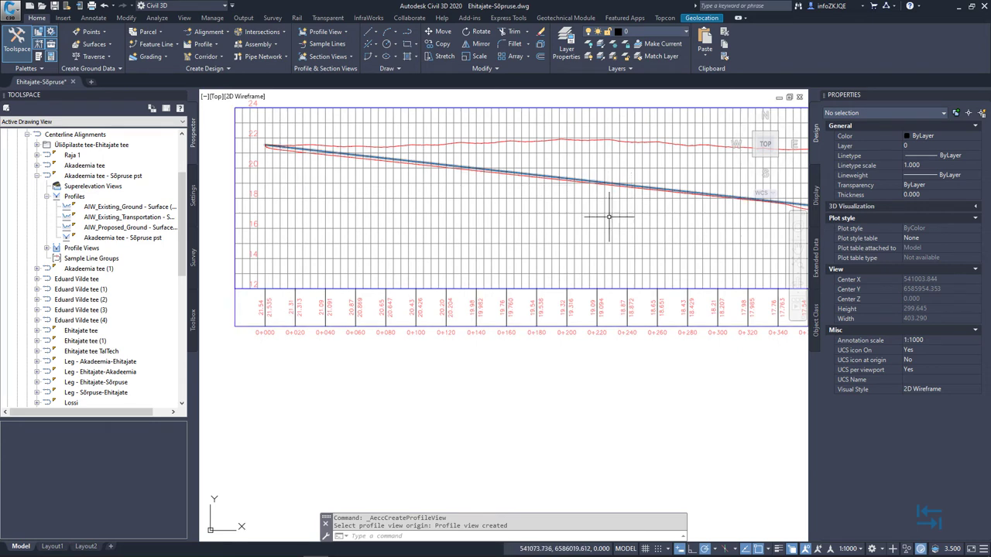
pyautogui.moveTo(346, 162); pyautogui.dragTo(326, 161, button='middle')
pyautogui.moveTo(585, 220); pyautogui.dragTo(382, 215, button='middle')
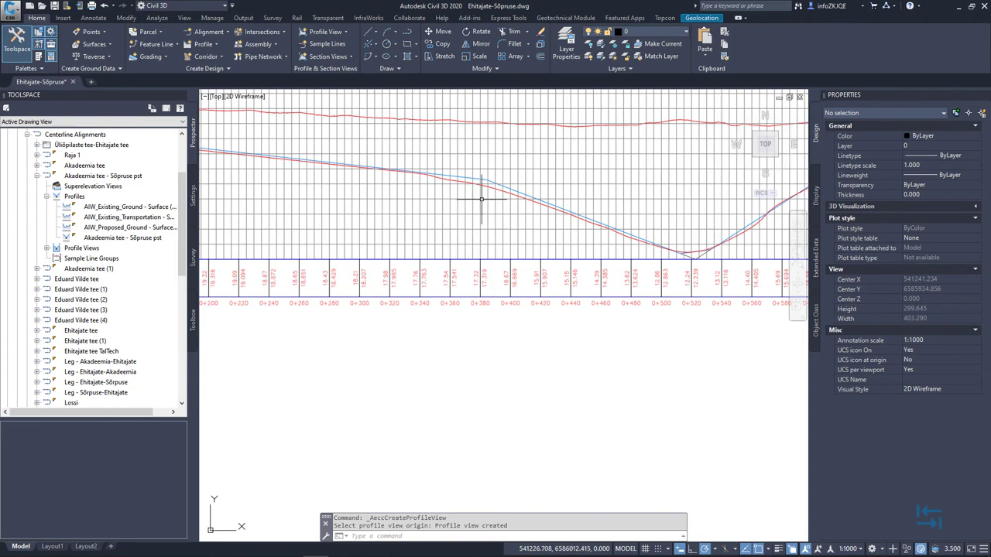
# Step: Follow the profiles through the dip to station 0+780, identifying the AIW_Proposed_Ground surface profile and checking the drawing's surface list
pyautogui.moveTo(511, 208); pyautogui.dragTo(342, 263, button='middle')
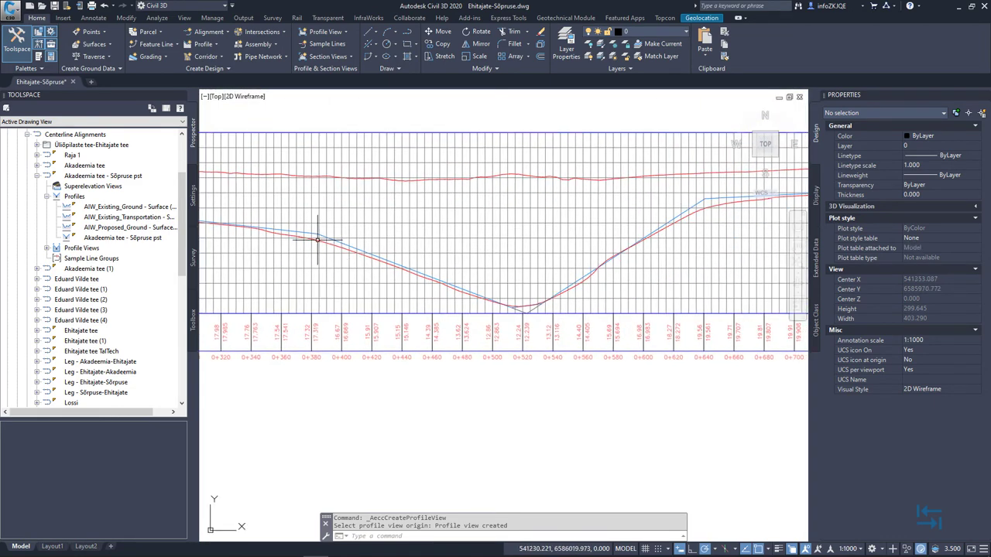
pyautogui.moveTo(592, 253); pyautogui.dragTo(463, 267, button='middle')
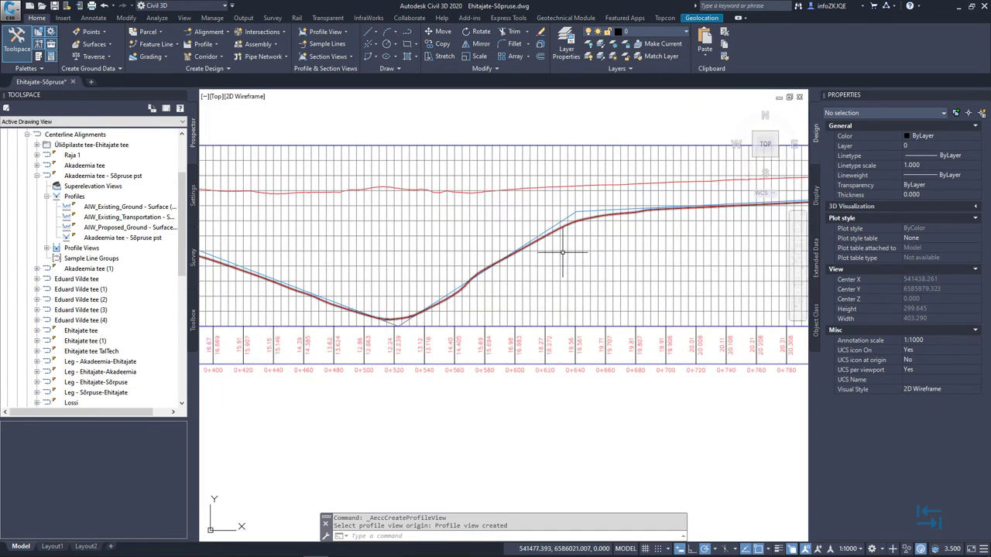
pyautogui.moveTo(557, 230)
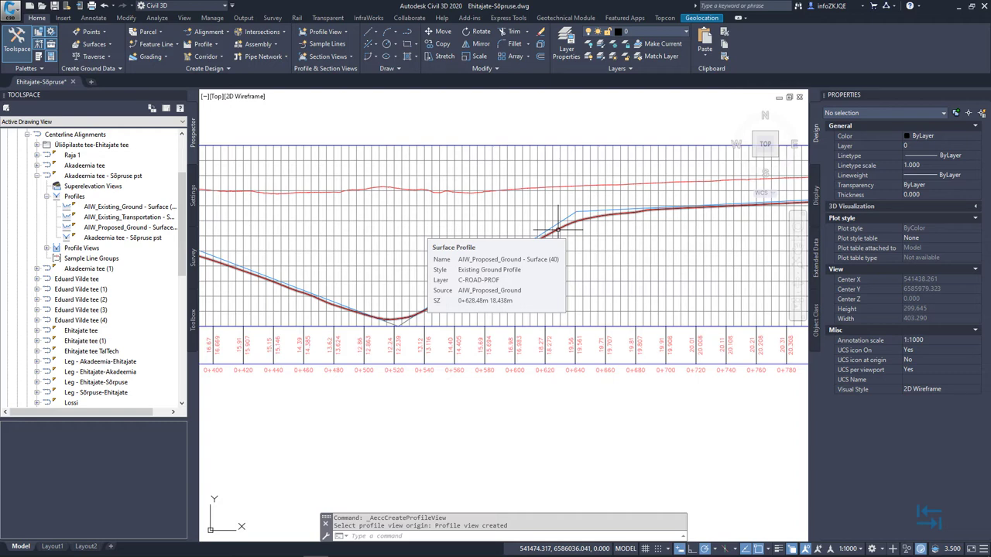
pyautogui.scroll(3, 174, 162)
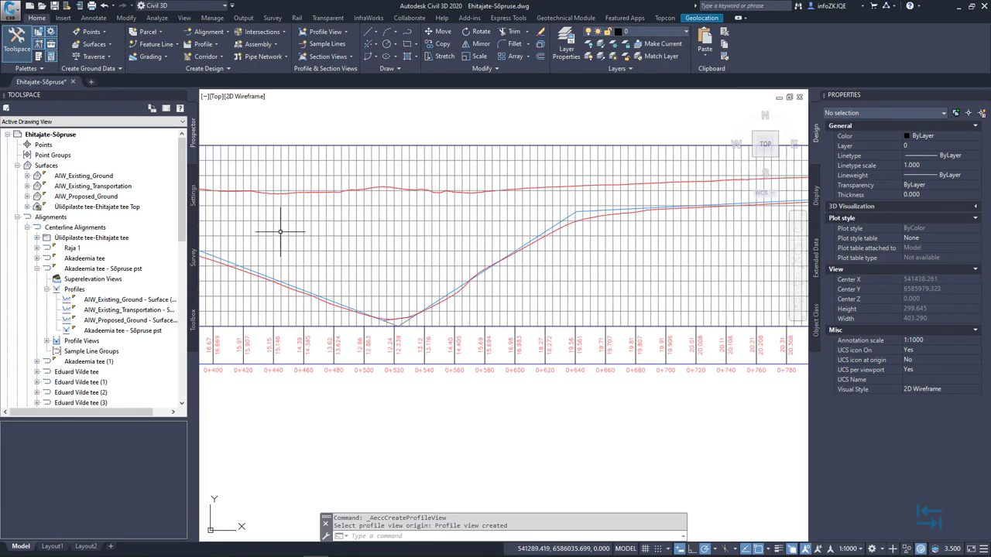
pyautogui.moveTo(290, 240)
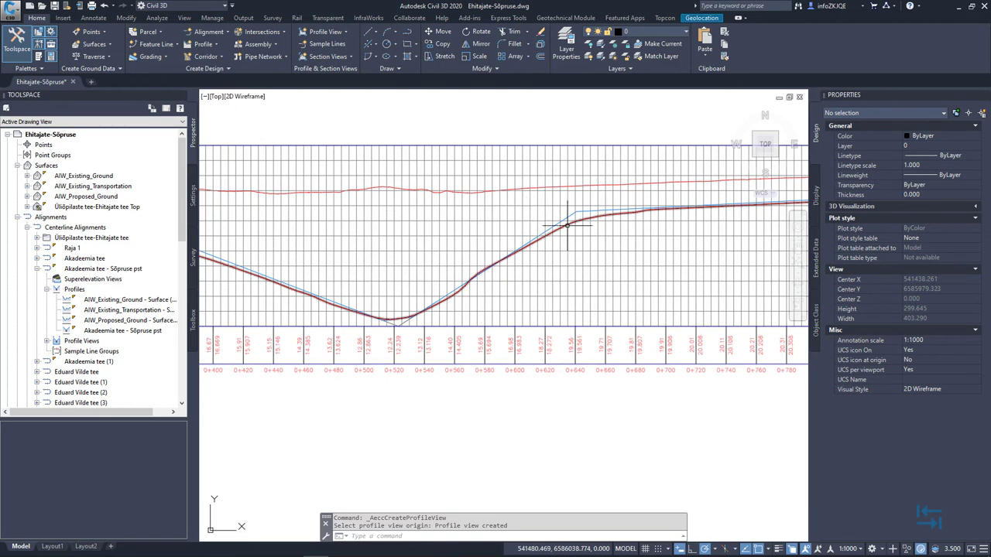
# Step: Select the Akadeemia tee - Sõpruse pst design profile near its grade break around station 0+380
pyautogui.scroll(-2, 629, 254)
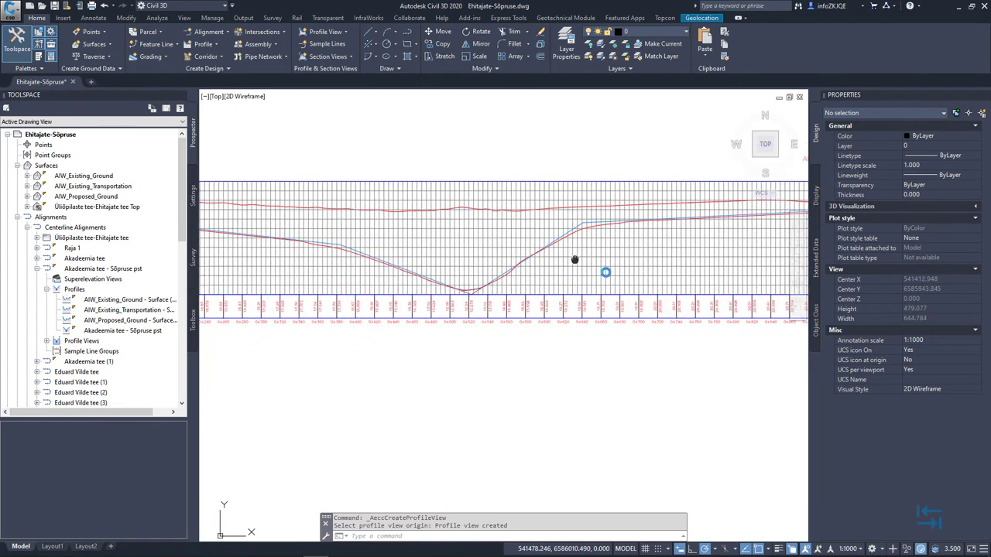
pyautogui.moveTo(578, 261); pyautogui.dragTo(698, 283, button='middle')
pyautogui.moveTo(442, 257); pyautogui.dragTo(658, 241, button='middle')
pyautogui.scroll(2, 641, 250)
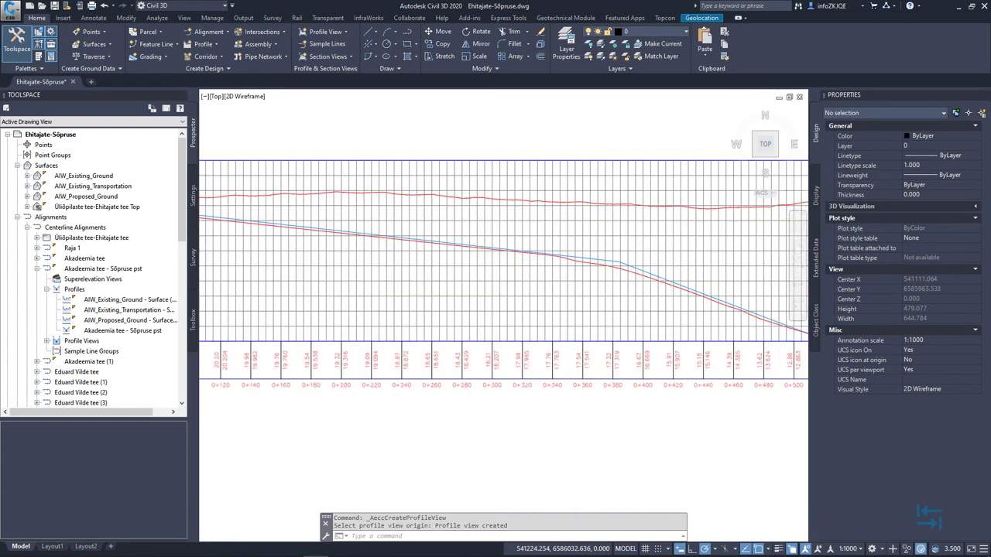
pyautogui.scroll(3, 615, 261)
pyautogui.click(606, 274)
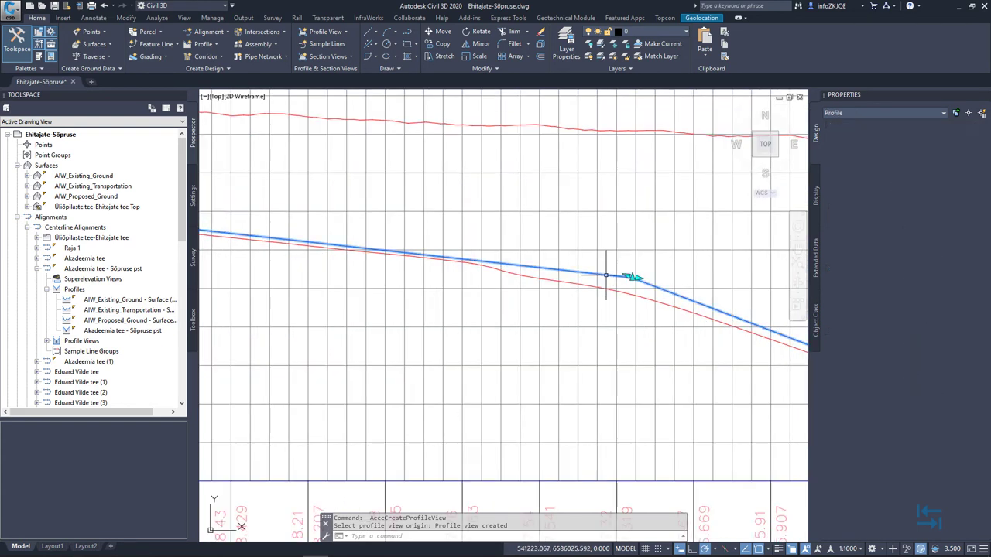
# Step: Examine the selected design profile's geometry points from the grade break to the dip, comparing it with the proposed ground profile
pyautogui.moveTo(606, 274); pyautogui.dragTo(382, 214, button='middle')
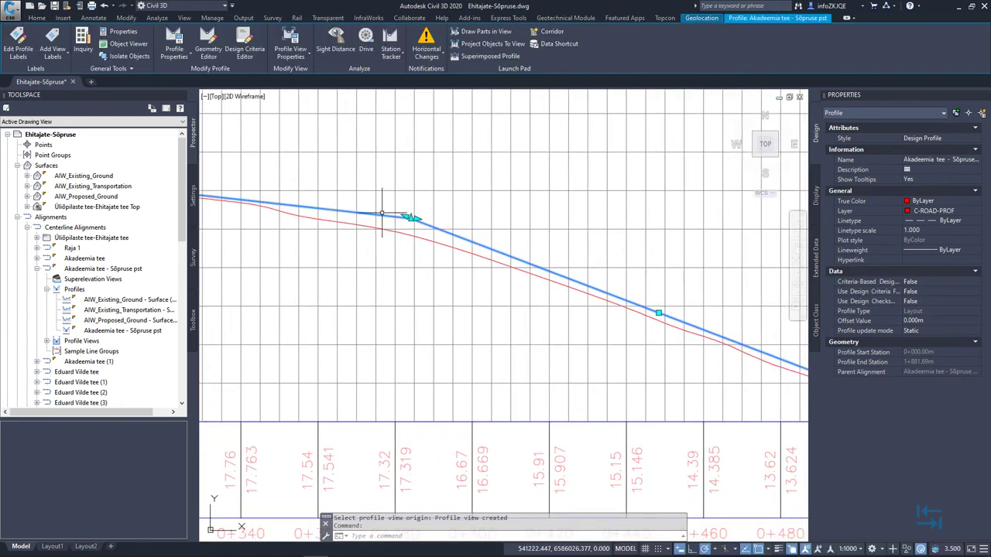
pyautogui.scroll(-2, 526, 258)
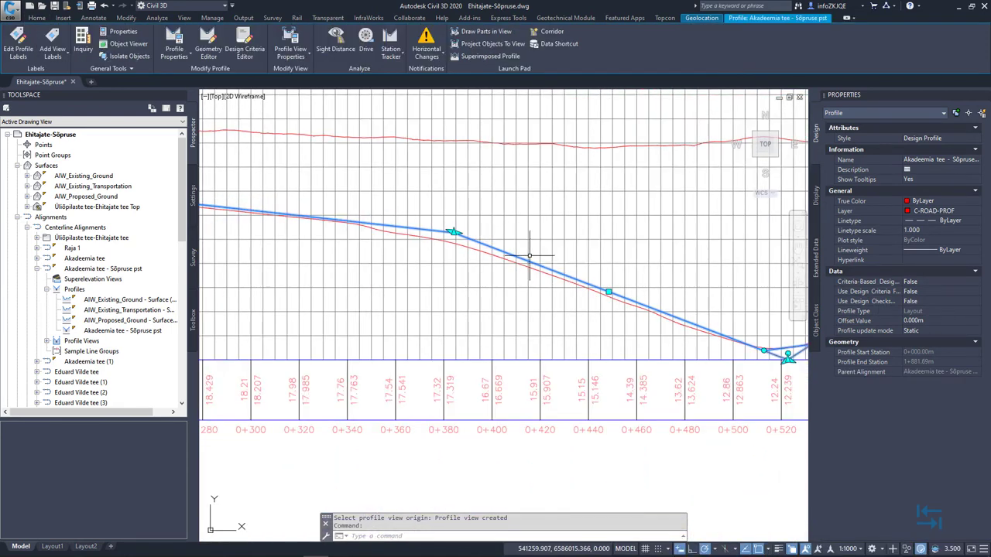
pyautogui.scroll(-2, 529, 255)
pyautogui.moveTo(529, 249); pyautogui.dragTo(517, 248, button='middle')
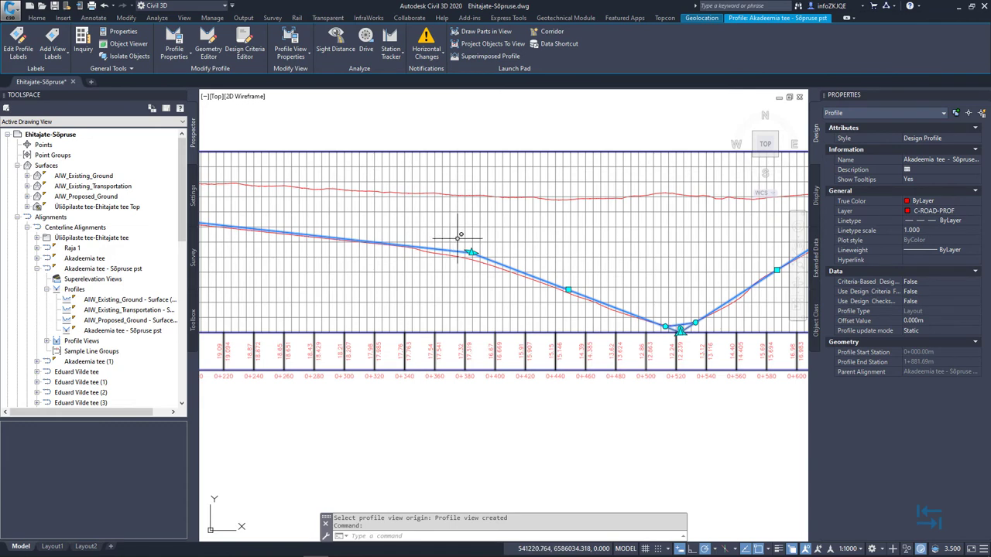
pyautogui.scroll(3, 462, 240)
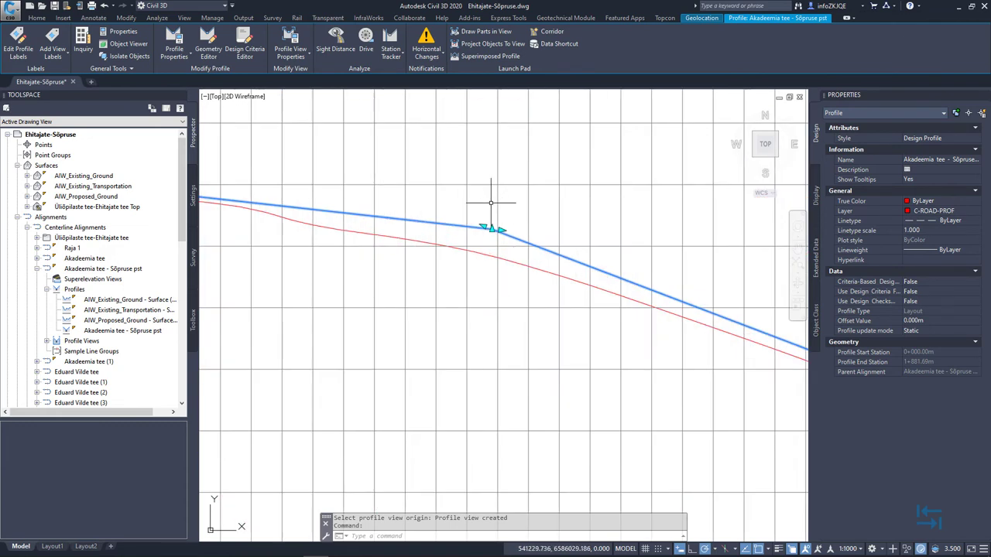
pyautogui.moveTo(485, 201)
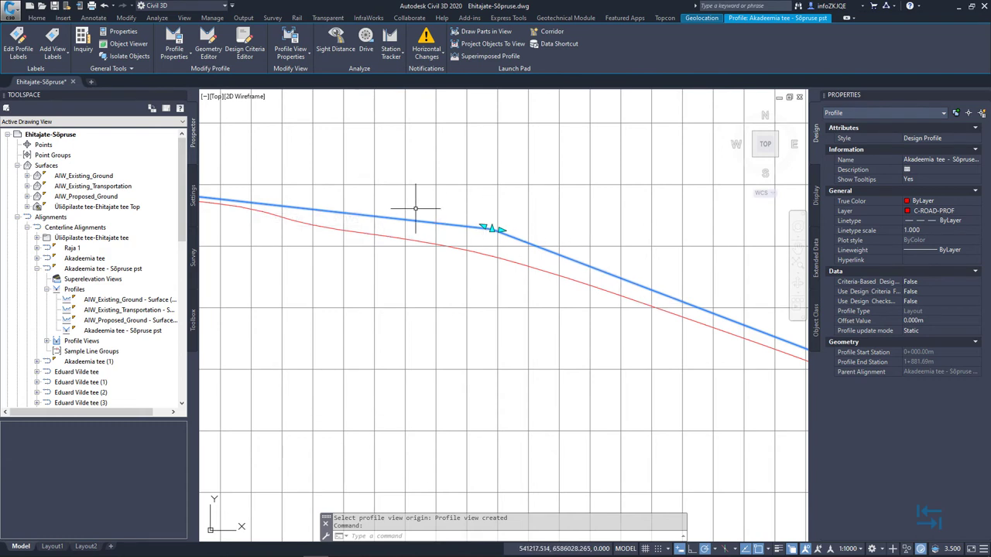
# Step: Review the design criteria settings in the selected design profile's properties, leaving them without changes
pyautogui.rightClick(444, 200)
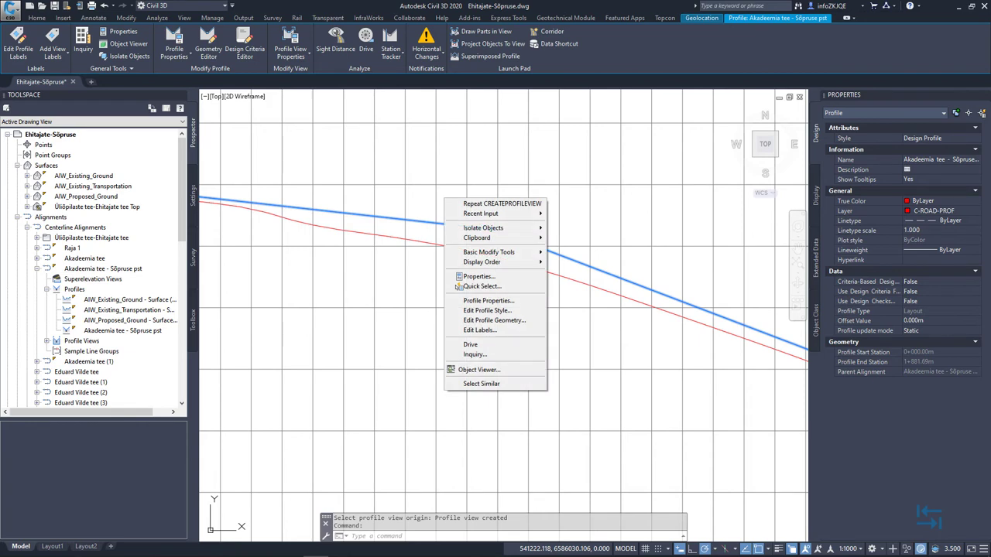
pyautogui.click(488, 300)
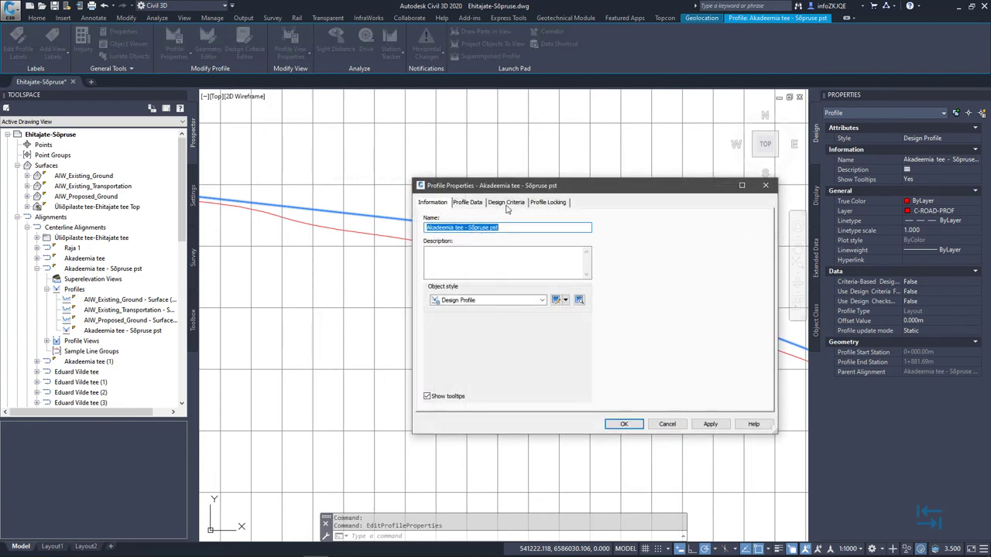
pyautogui.click(507, 203)
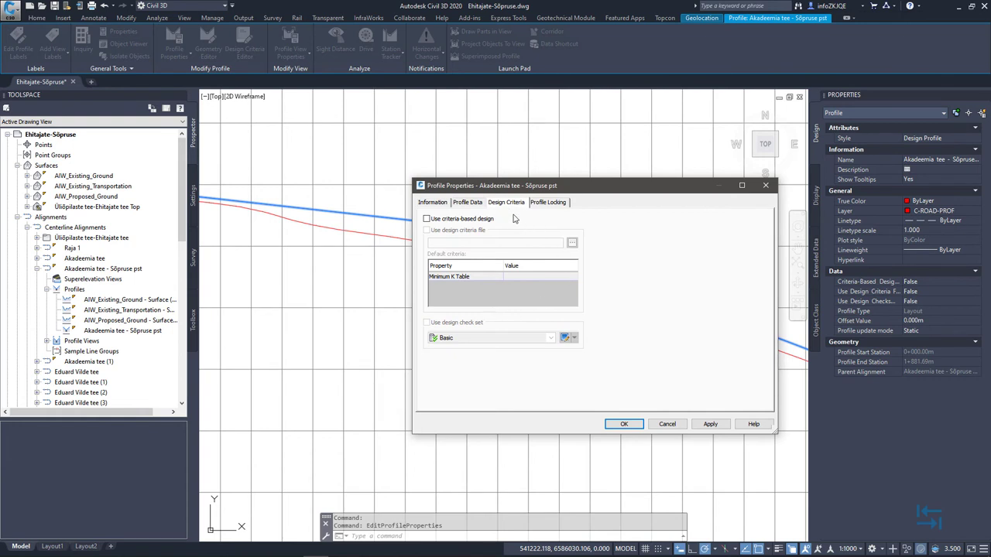
pyautogui.click(667, 424)
pyautogui.click(563, 208)
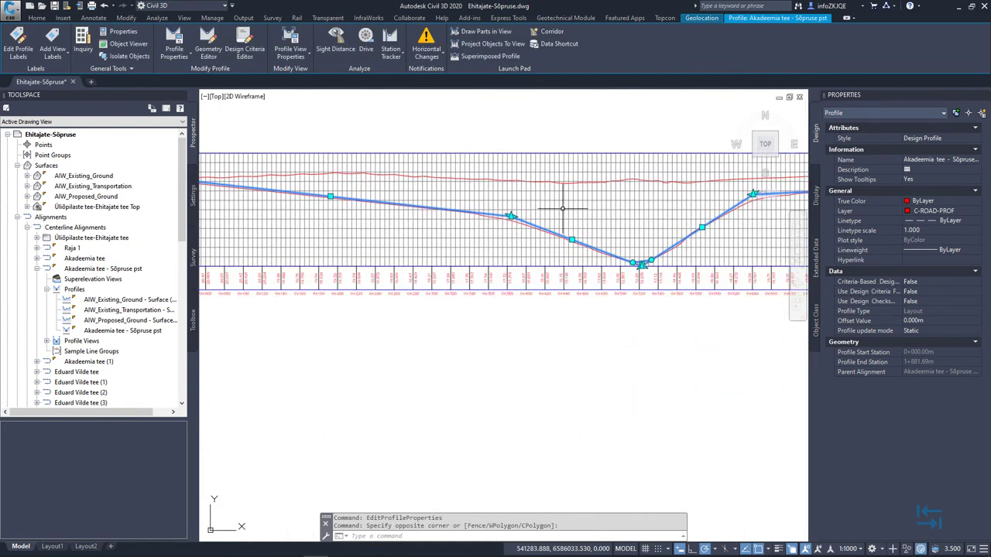
# Step: Inspect the road corridor in the site plan, close up on the stretch northwest of the Raja-Akadeemia intersection
pyautogui.moveTo(563, 208); pyautogui.dragTo(369, 274, button='middle')
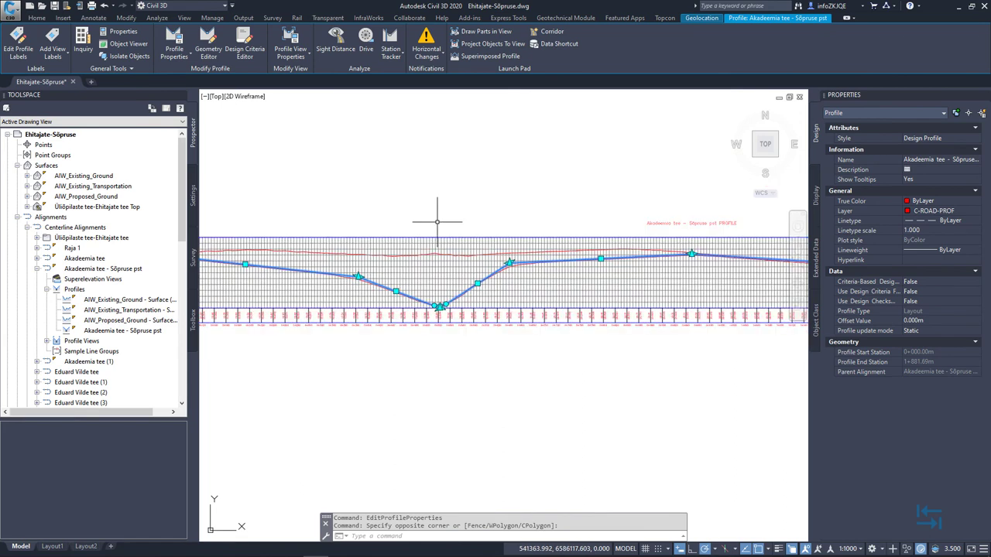
pyautogui.moveTo(380, 224); pyautogui.dragTo(510, 287, button='middle')
pyautogui.scroll(-4, 482, 356)
pyautogui.scroll(-6, 472, 325)
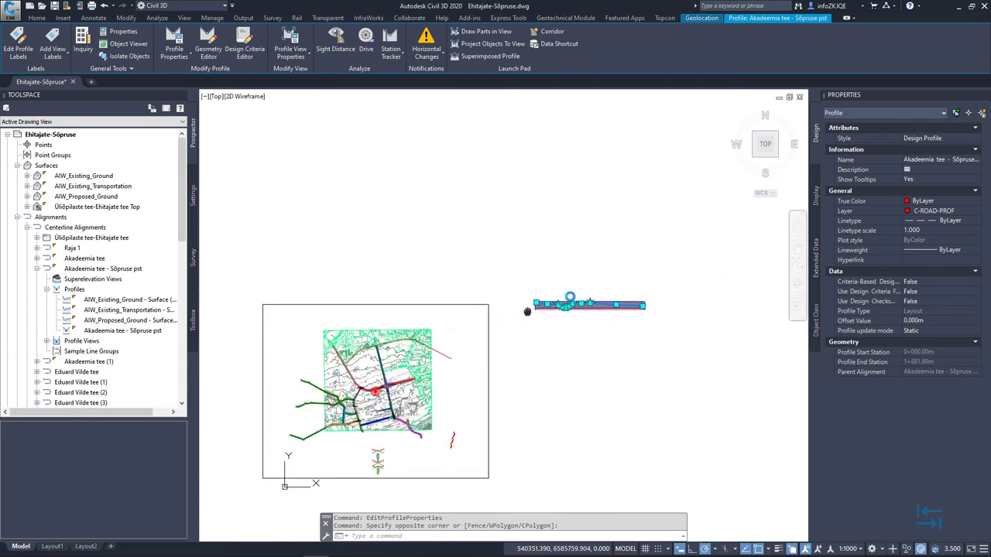
pyautogui.scroll(10, 392, 370)
pyautogui.scroll(2, 392, 370)
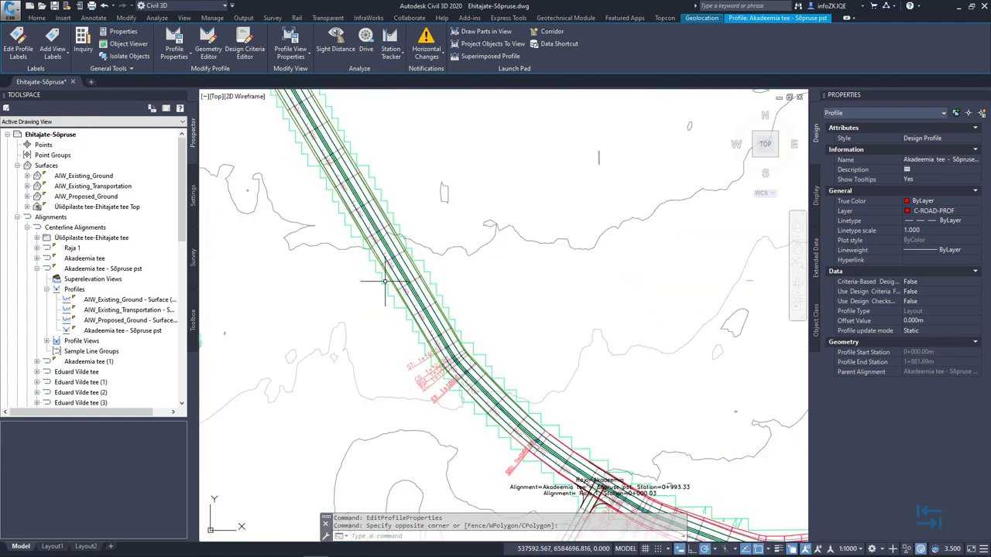
pyautogui.scroll(2, 408, 280)
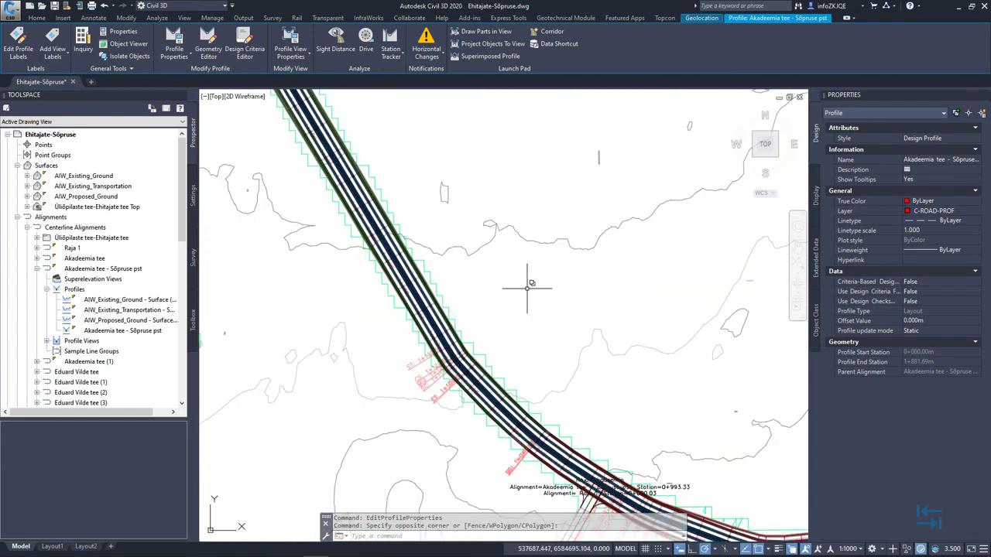
# Step: Return to the profile view and examine the design profile between its grade breaks on either side of the dip
pyautogui.scroll(-6, 591, 281)
pyautogui.moveTo(559, 274); pyautogui.dragTo(433, 364, button='middle')
pyautogui.scroll(5, 433, 364)
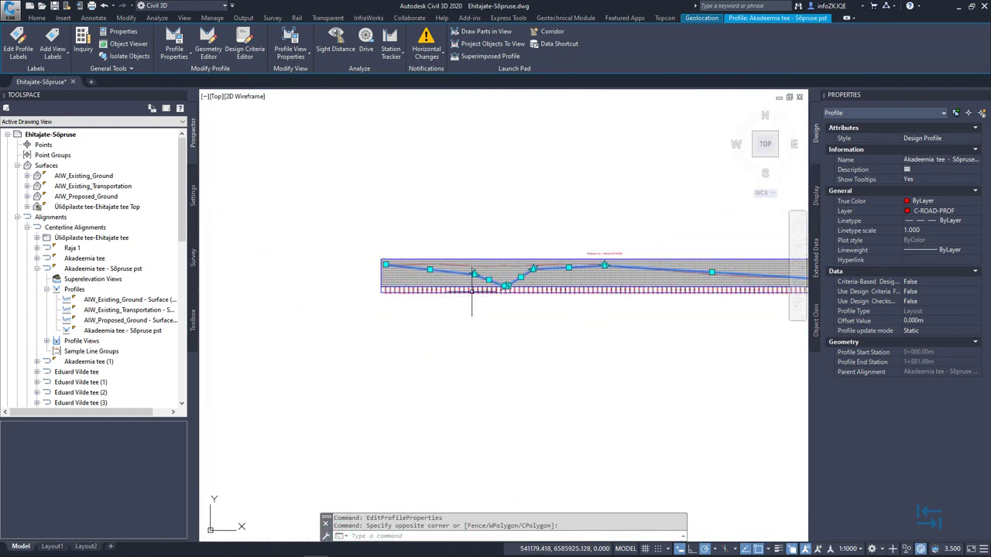
pyautogui.scroll(8, 493, 278)
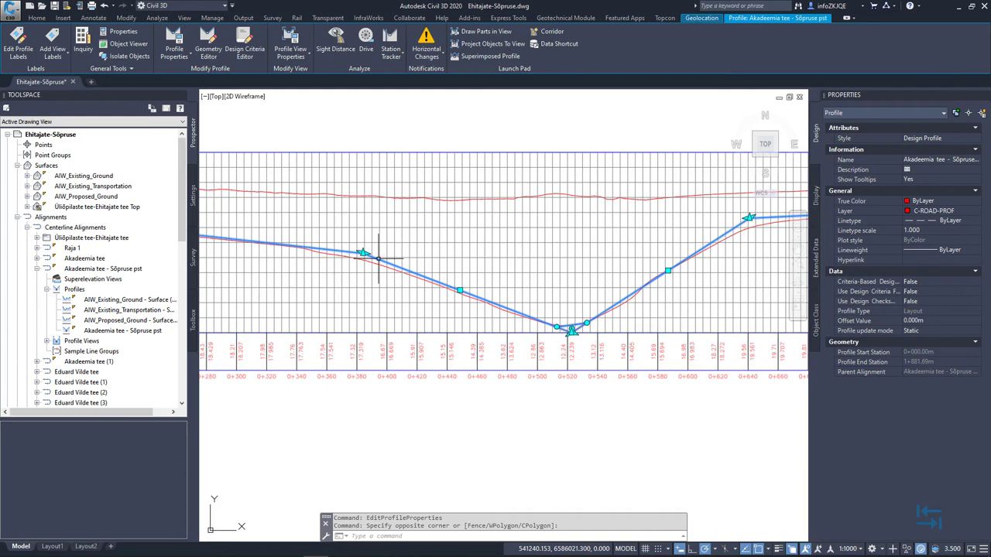
pyautogui.scroll(-1, 377, 235)
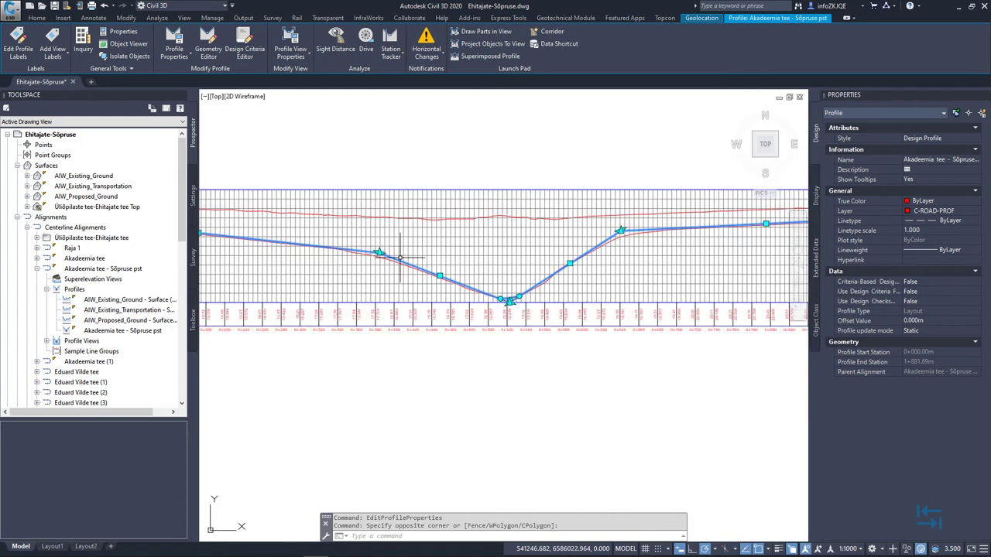
# Step: Inspect the road assemblies below the site plan, close up on the pavement section at one assembly's baseline
pyautogui.middleClick(400, 257)
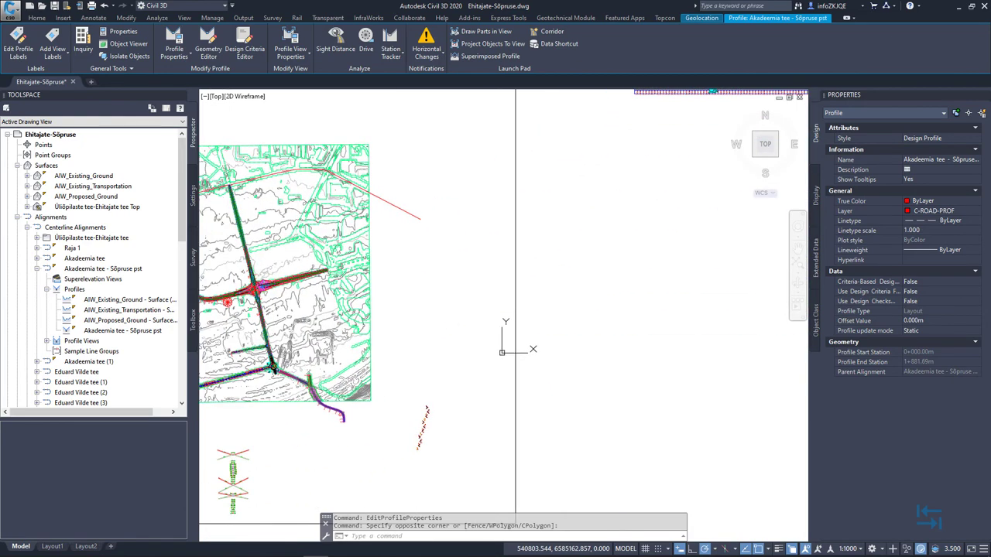
pyautogui.scroll(3, 487, 337)
pyautogui.scroll(3, 387, 396)
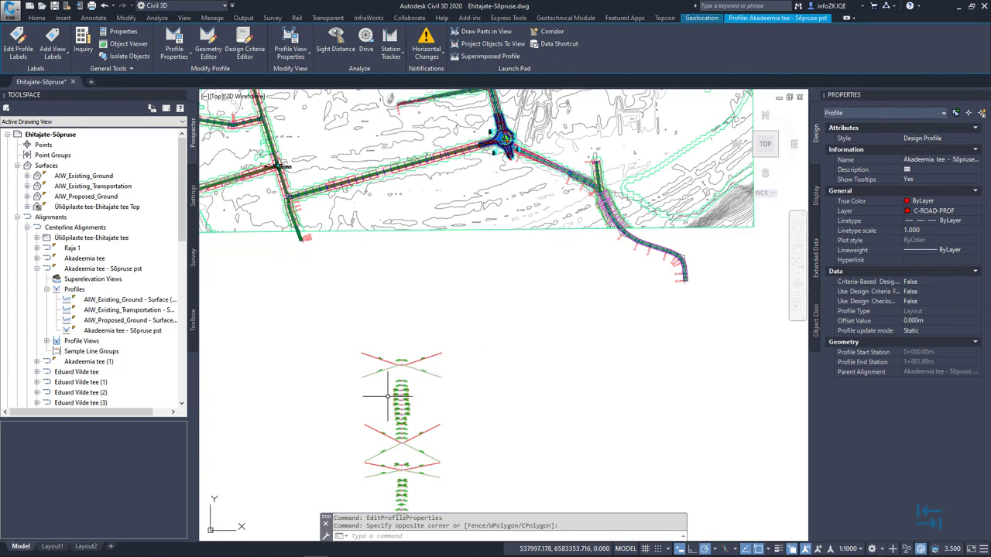
pyautogui.scroll(2, 387, 396)
pyautogui.scroll(3, 472, 359)
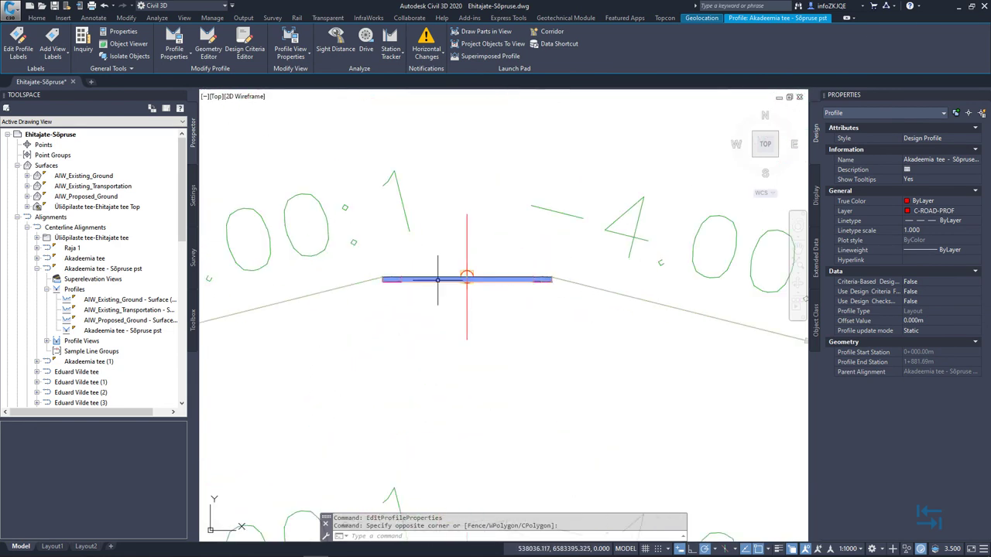
pyautogui.scroll(2, 437, 280)
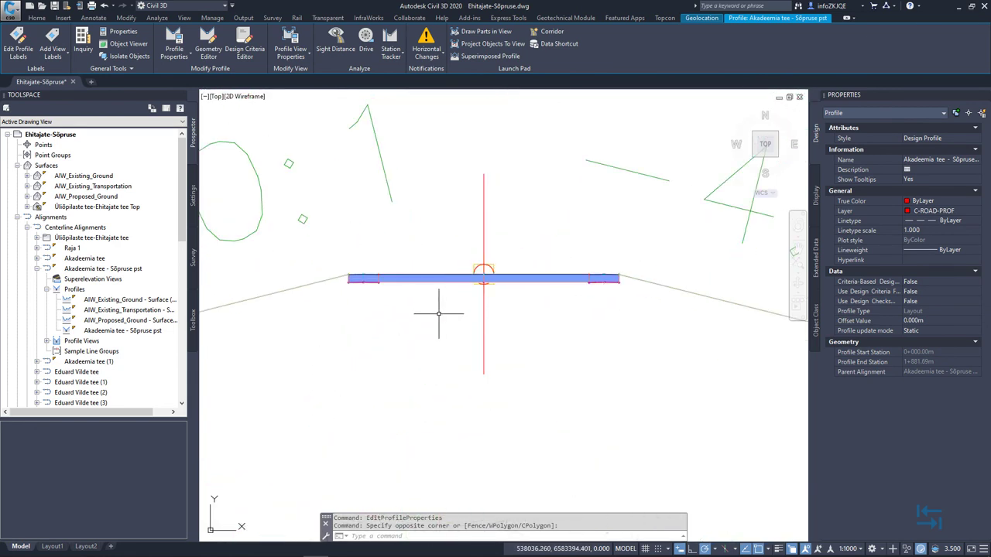